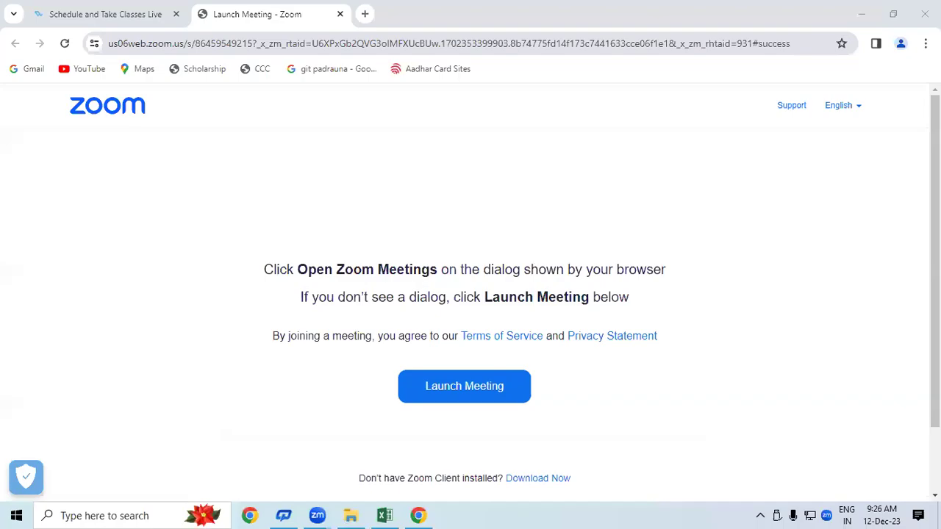
Switch from Chrome to the STUDENT DATABASE workbook in Excel.
{"action": "mouse_move", "coordinate": [384, 513]}
{"action": "left_click", "coordinate": [387, 458]}
Scroll the LOGICAL FUNCTION sheet left until the customer names and total bills show.
{"action": "left_click", "coordinate": [641, 411]}
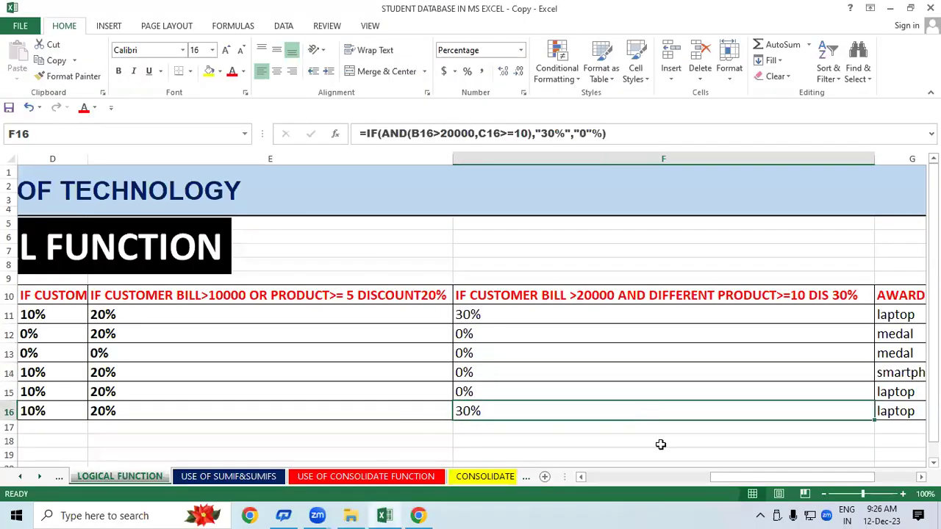
{"action": "left_click", "coordinate": [661, 444]}
{"action": "left_click", "coordinate": [581, 478]}
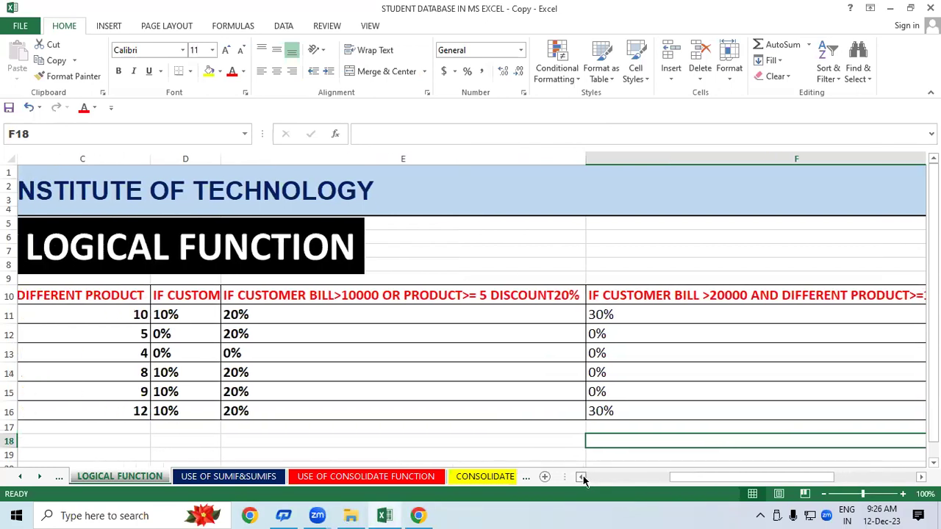
{"action": "left_click", "coordinate": [581, 477]}
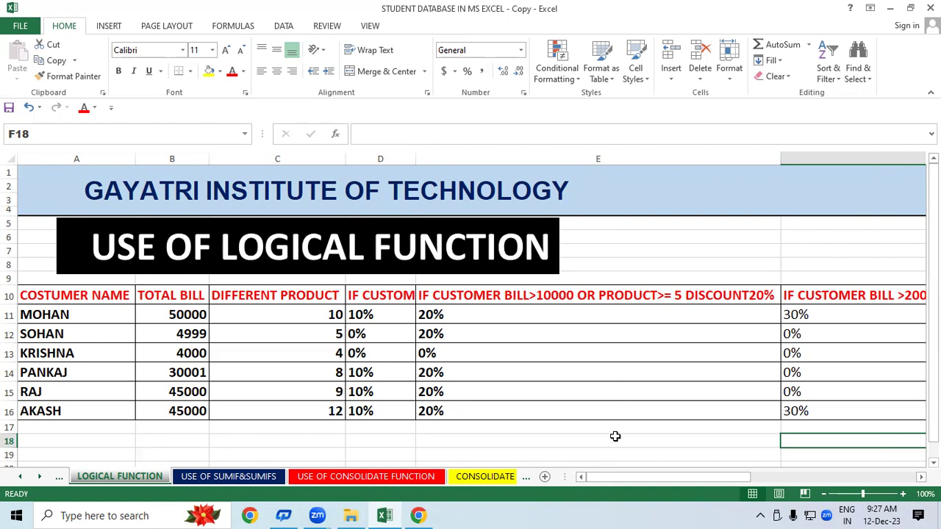
{"action": "mouse_move", "coordinate": [627, 478]}
{"action": "left_mouse_down"}
{"action": "mouse_move", "coordinate": [725, 476]}
{"action": "mouse_move", "coordinate": [731, 463]}
{"action": "left_mouse_up"}
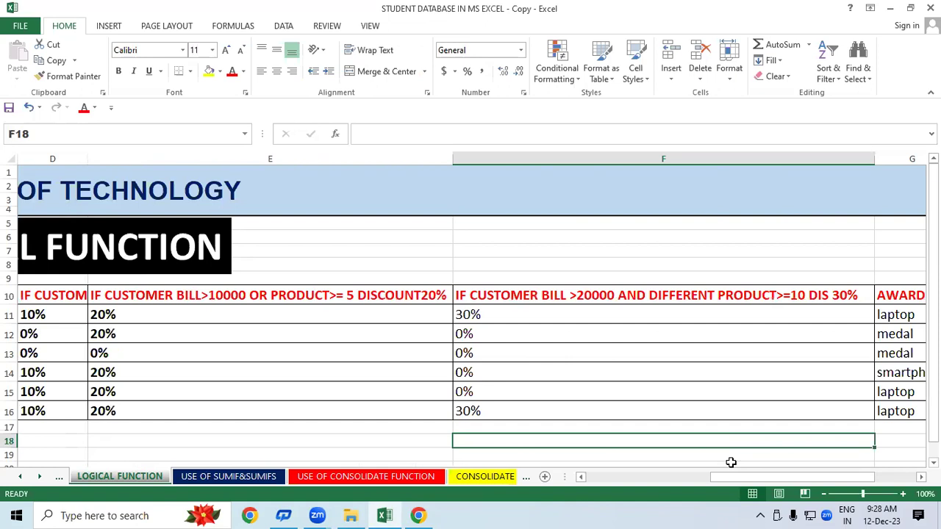
{"action": "left_click_drag", "start_coordinate": [725, 478], "coordinate": [600, 486]}
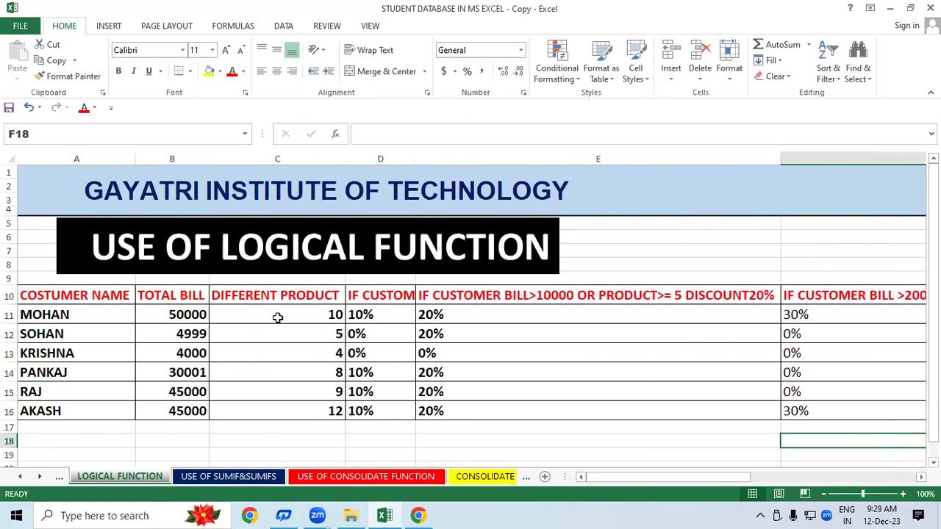
Clear all discount and award results in D11:H16.
{"action": "mouse_move", "coordinate": [370, 315]}
{"action": "left_mouse_down"}
{"action": "mouse_move", "coordinate": [803, 398]}
{"action": "mouse_move", "coordinate": [544, 411]}
{"action": "left_mouse_up"}
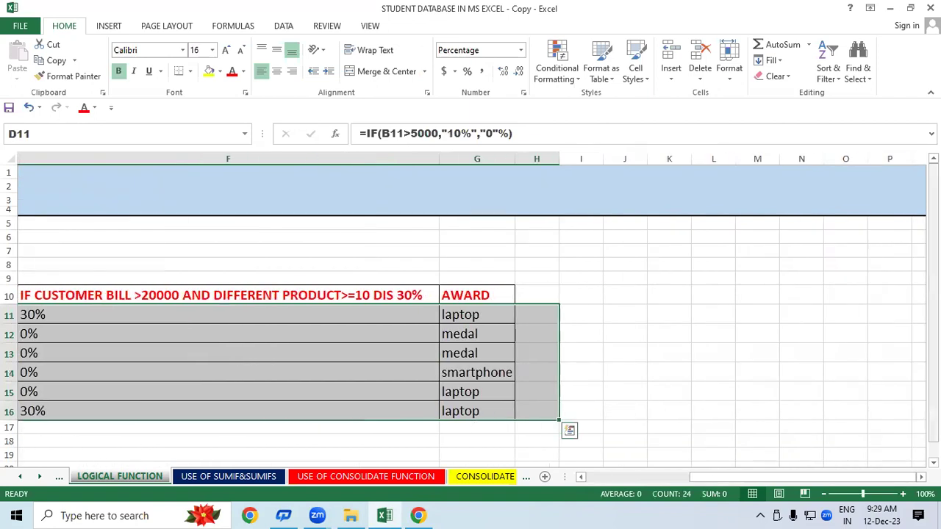
{"action": "key", "text": "Delete"}
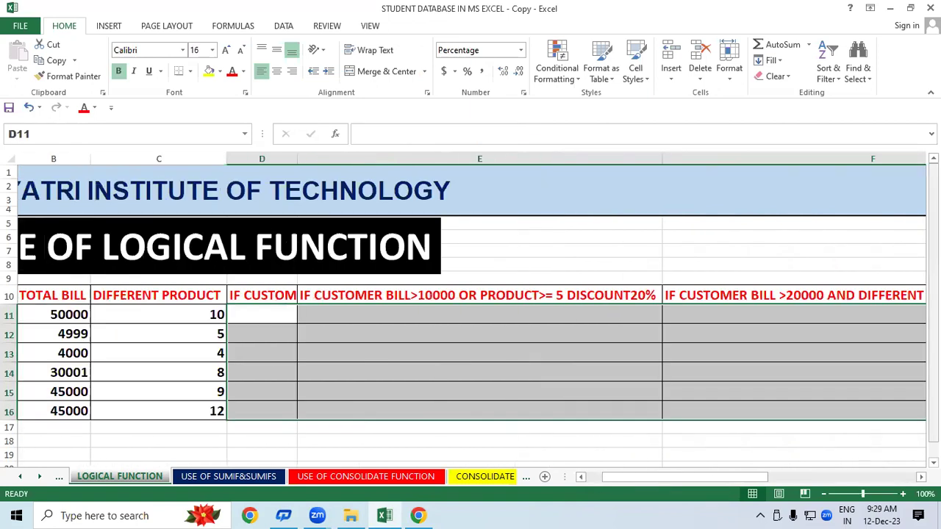
{"action": "left_click", "coordinate": [713, 392]}
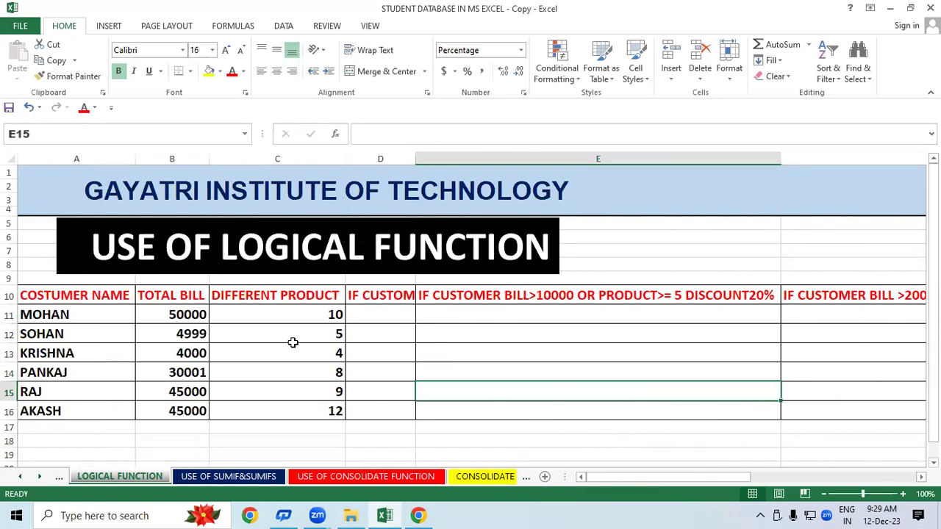
Check the first customer's name, total bill and product count in A11:C11.
{"action": "left_click", "coordinate": [108, 314]}
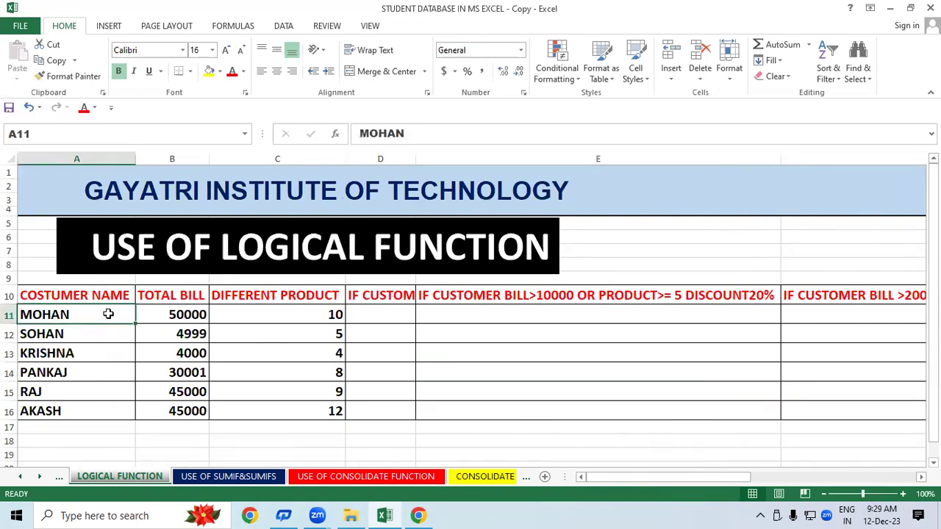
{"action": "left_click", "coordinate": [172, 315]}
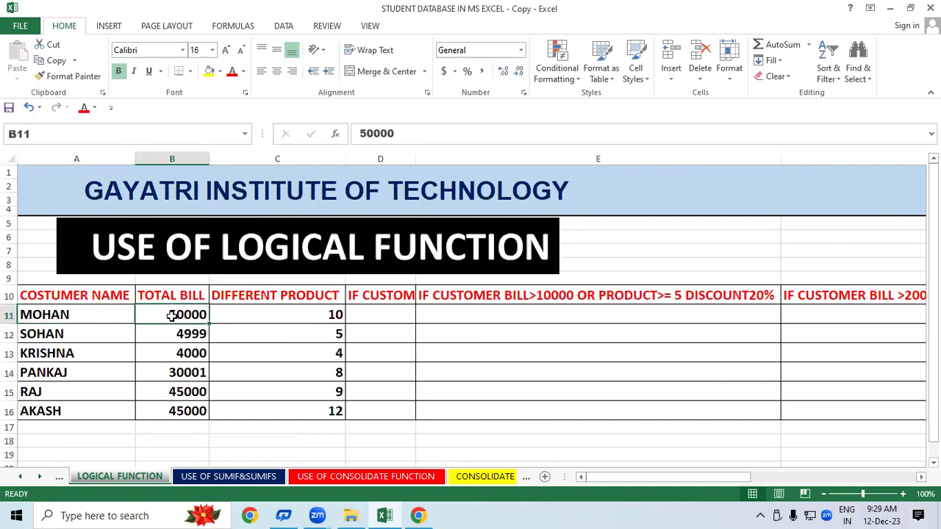
{"action": "left_click", "coordinate": [269, 315]}
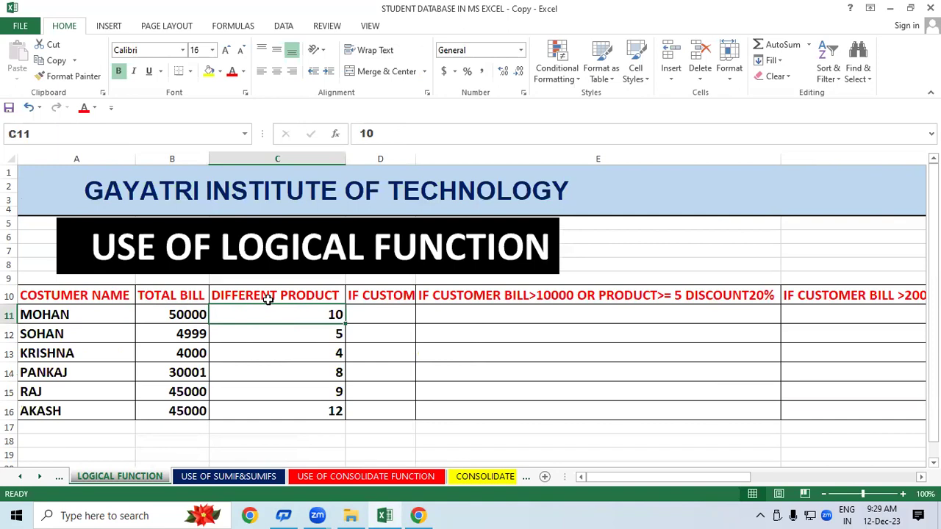
{"action": "left_click", "coordinate": [172, 329]}
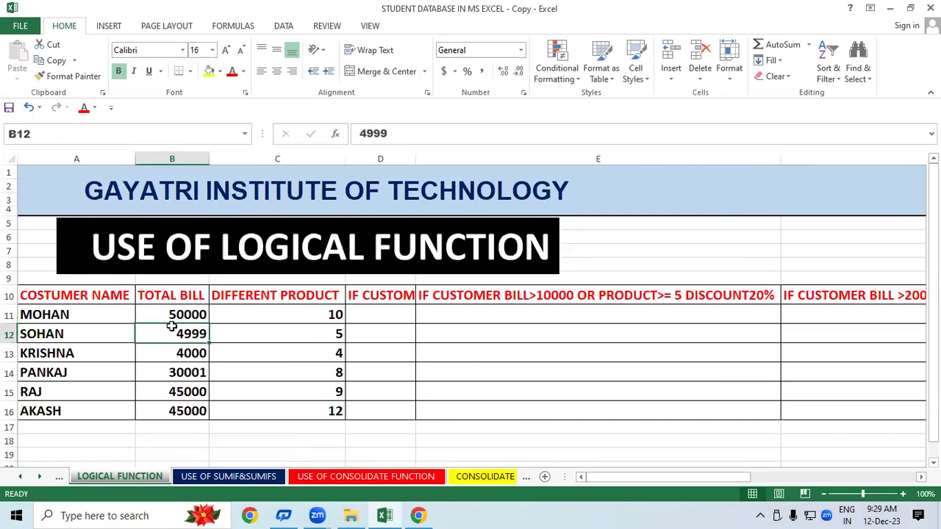
{"action": "left_click", "coordinate": [313, 309]}
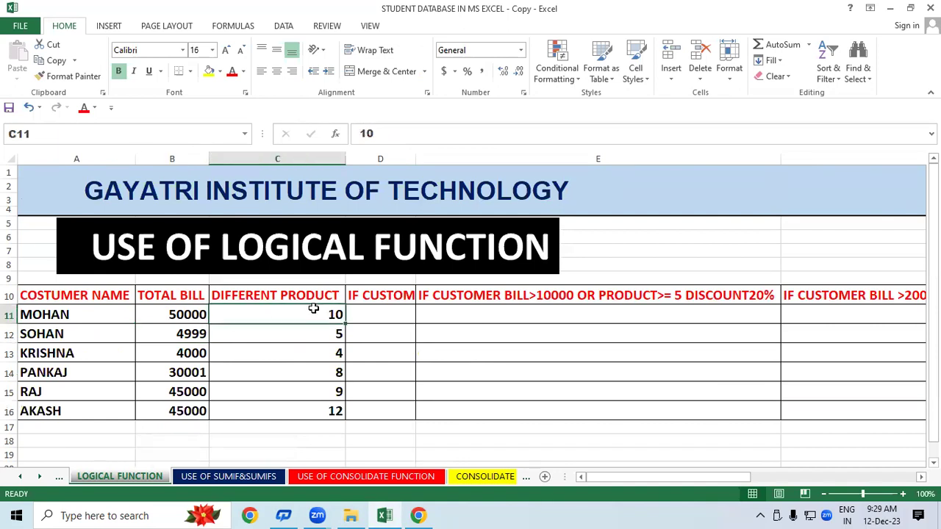
{"action": "left_click", "coordinate": [435, 329]}
{"action": "left_click", "coordinate": [186, 314]}
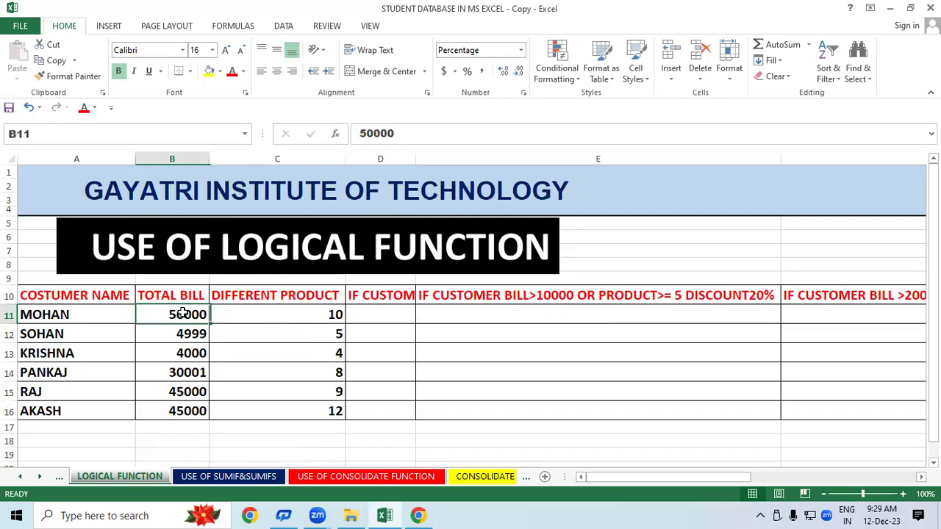
{"action": "left_click", "coordinate": [306, 318]}
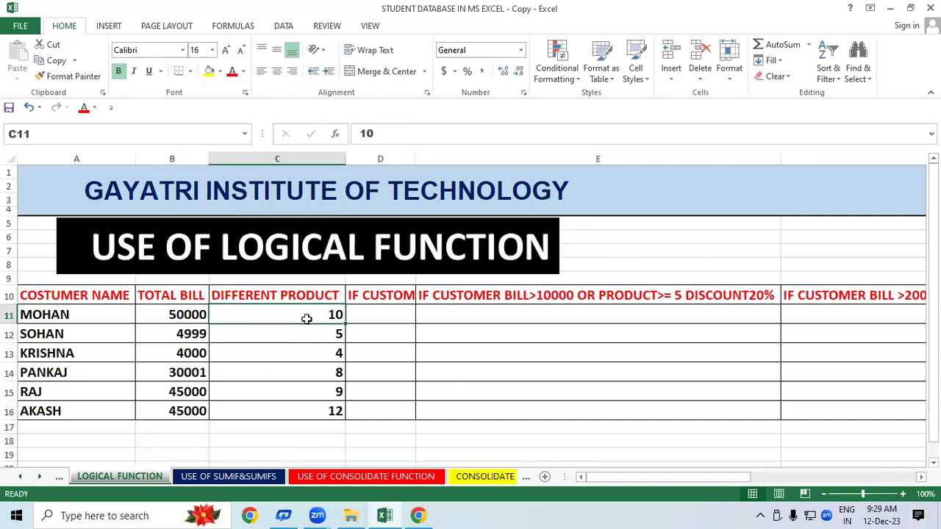
{"action": "left_click", "coordinate": [183, 333]}
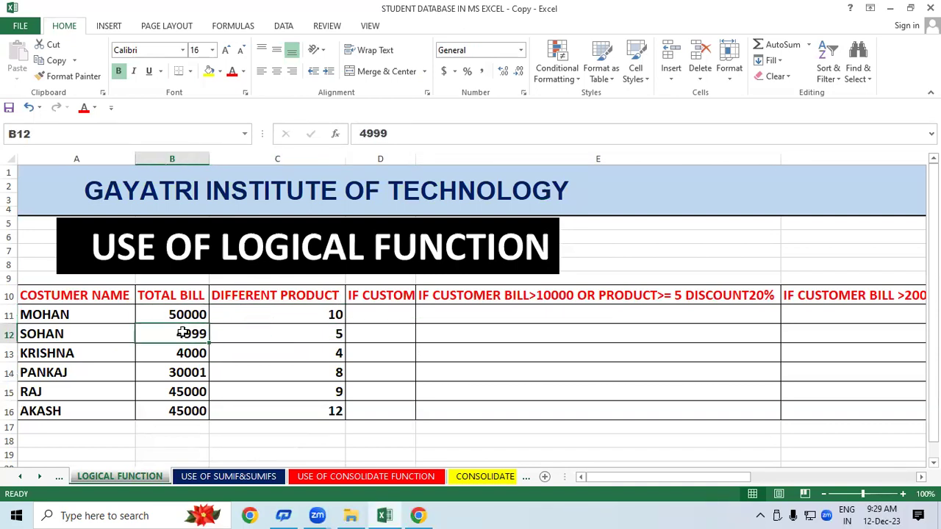
{"action": "left_click", "coordinate": [259, 333]}
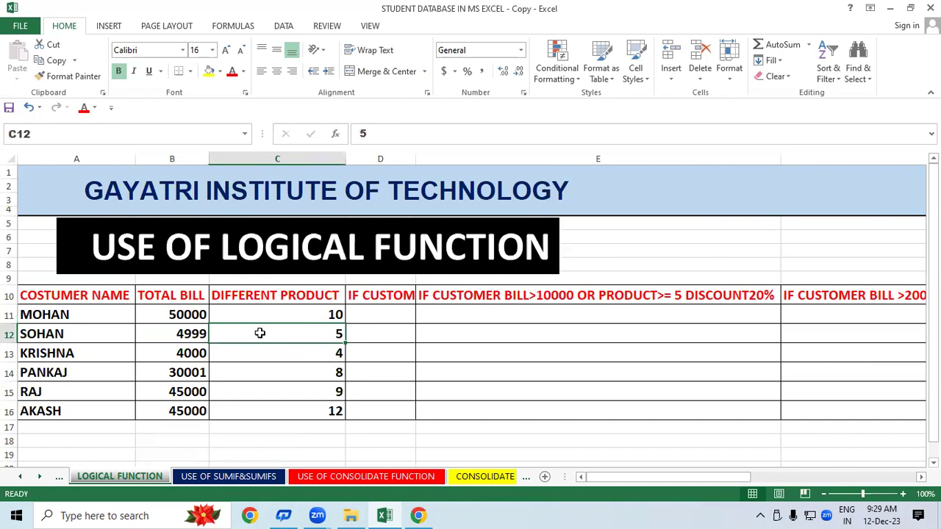
{"action": "left_click", "coordinate": [172, 351]}
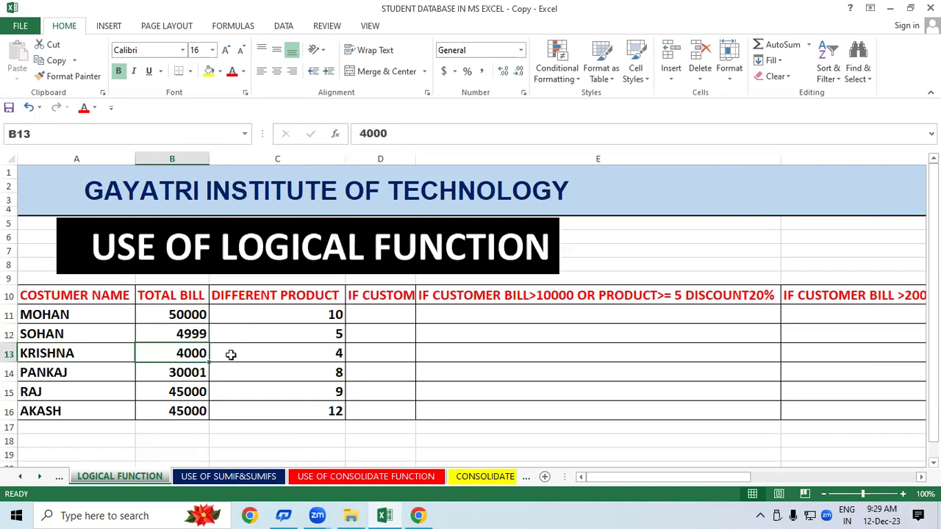
{"action": "left_click", "coordinate": [300, 350]}
{"action": "left_click", "coordinate": [144, 373]}
{"action": "left_click", "coordinate": [272, 366]}
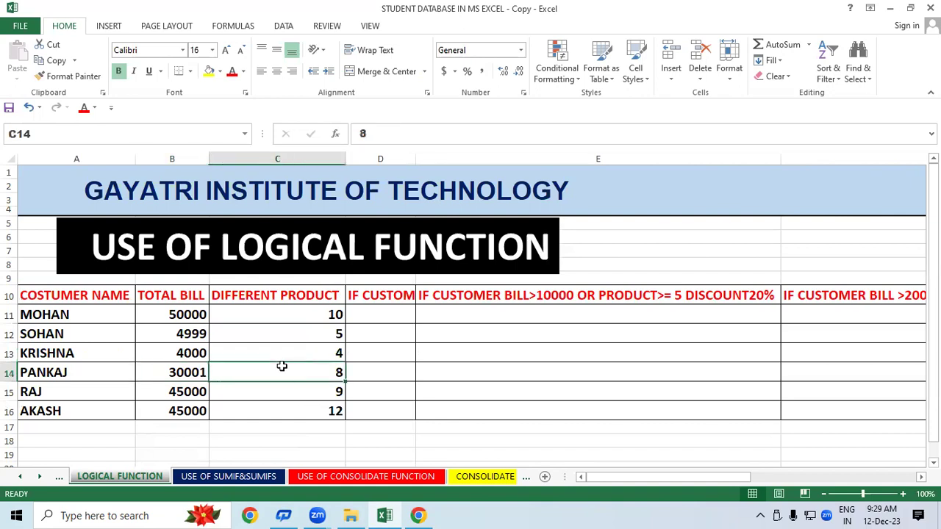
{"action": "left_click", "coordinate": [164, 390]}
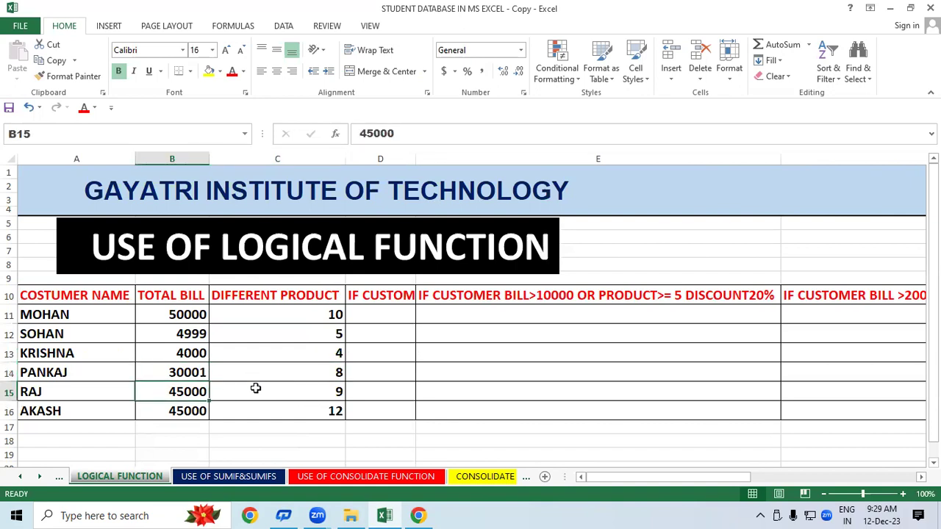
{"action": "left_click", "coordinate": [292, 389]}
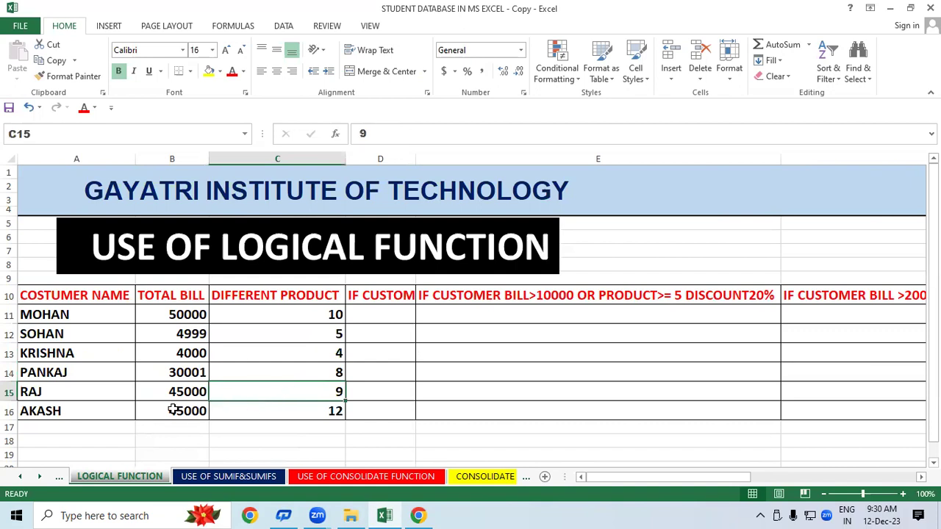
{"action": "left_click", "coordinate": [172, 410]}
{"action": "left_click", "coordinate": [305, 405]}
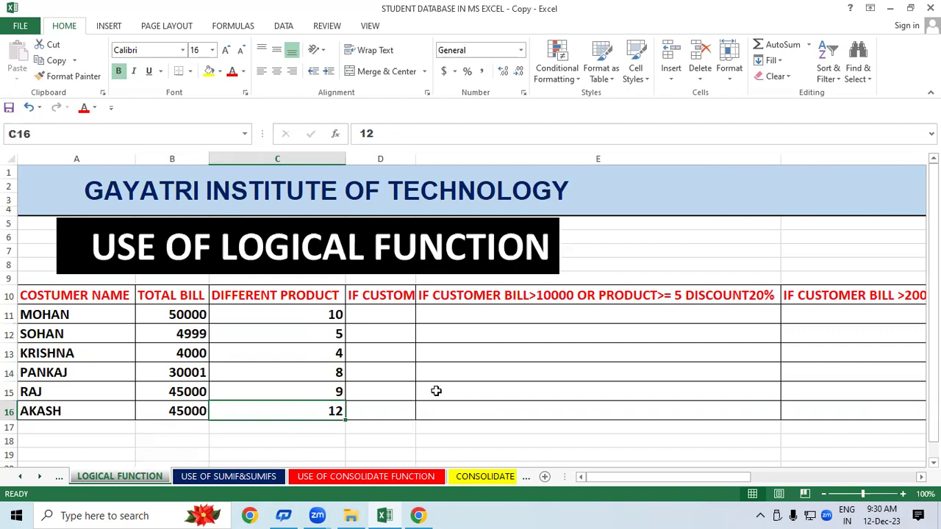
{"action": "left_click", "coordinate": [528, 370]}
{"action": "left_click", "coordinate": [388, 296]}
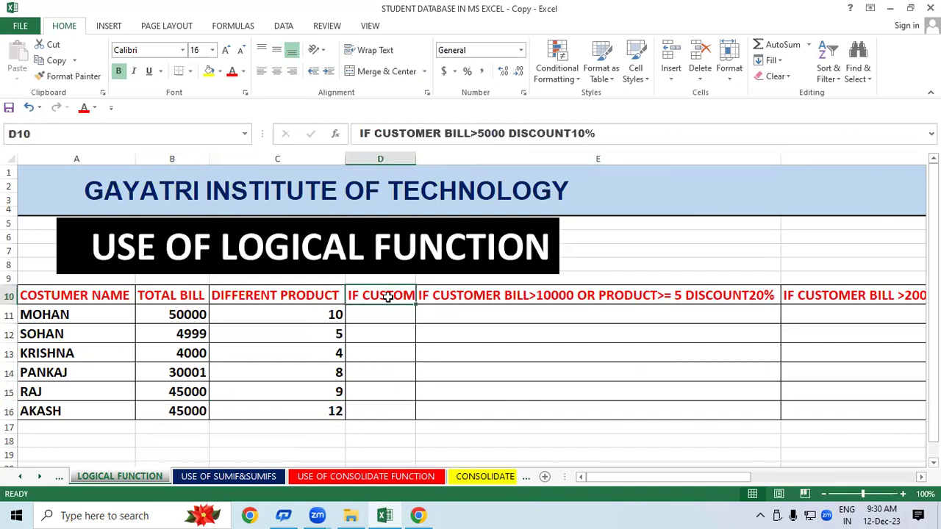
Autofit column D to its header and select the empty cells D11:D16.
{"action": "double_click", "coordinate": [416, 154]}
{"action": "left_click", "coordinate": [701, 375]}
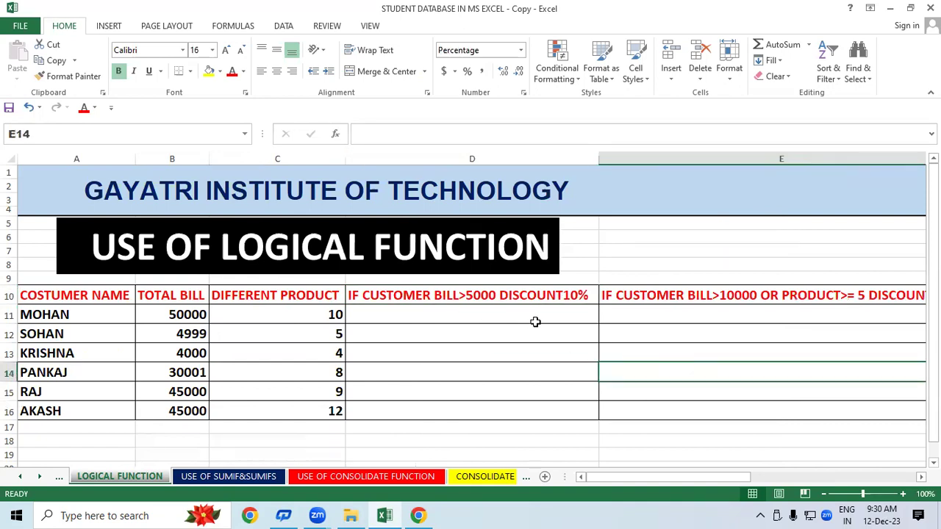
{"action": "left_click", "coordinate": [584, 331]}
{"action": "mouse_move", "coordinate": [479, 316]}
{"action": "left_mouse_down"}
{"action": "mouse_move", "coordinate": [459, 394]}
{"action": "mouse_move", "coordinate": [466, 410]}
{"action": "left_mouse_up"}
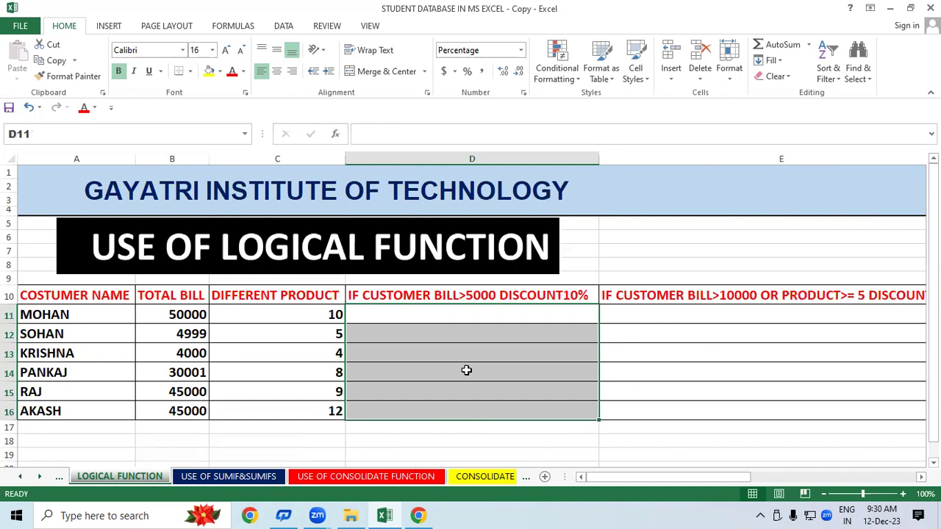
Enter =IF(B11>5000,"10%","0%") in D11 for the first customer's discount.
{"action": "left_click", "coordinate": [684, 370]}
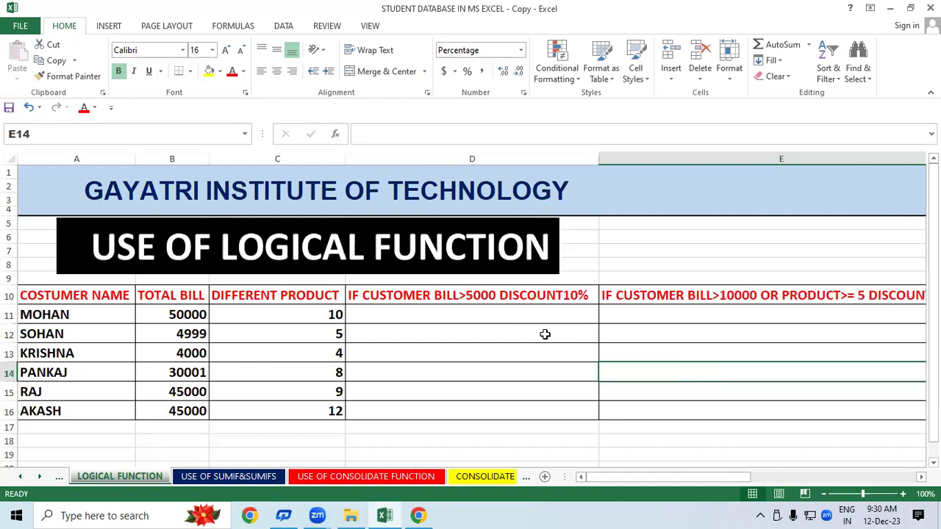
{"action": "left_click", "coordinate": [461, 318]}
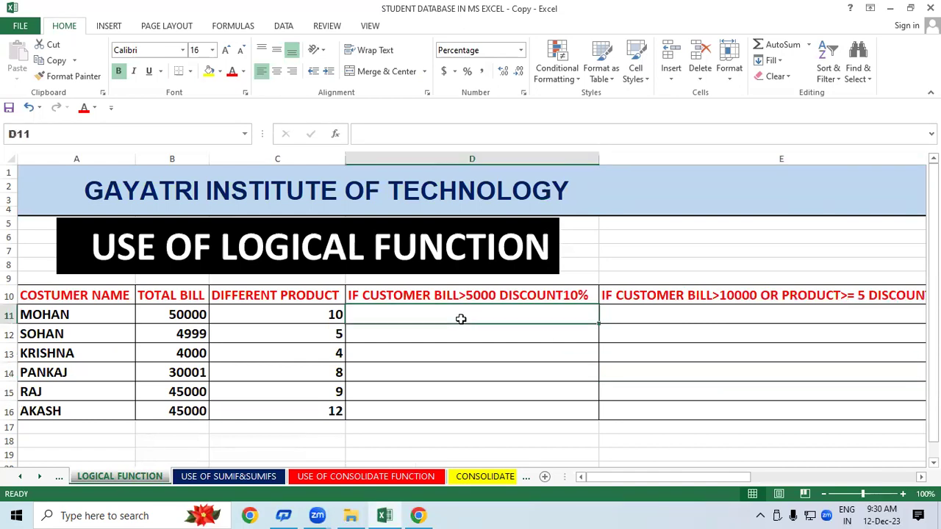
{"action": "type", "text": "="}
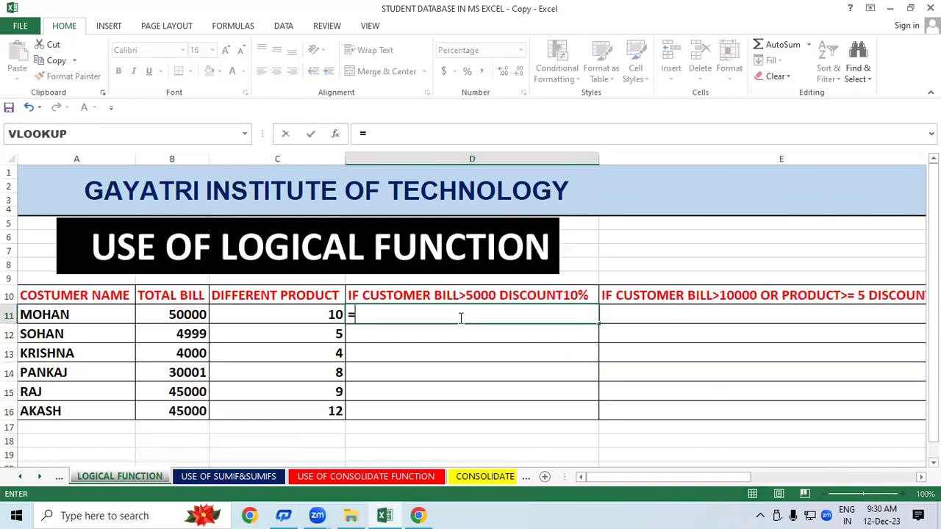
{"action": "type", "text": "if("}
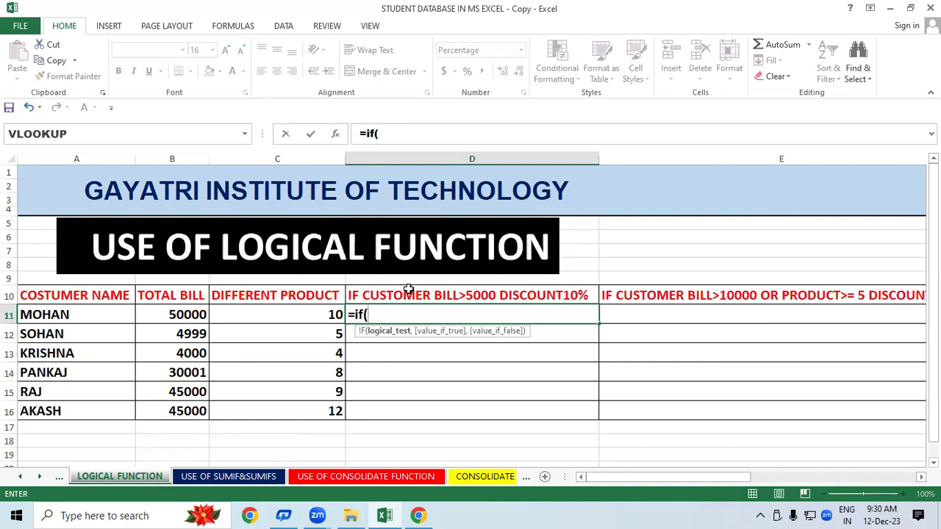
{"action": "left_click", "coordinate": [204, 314]}
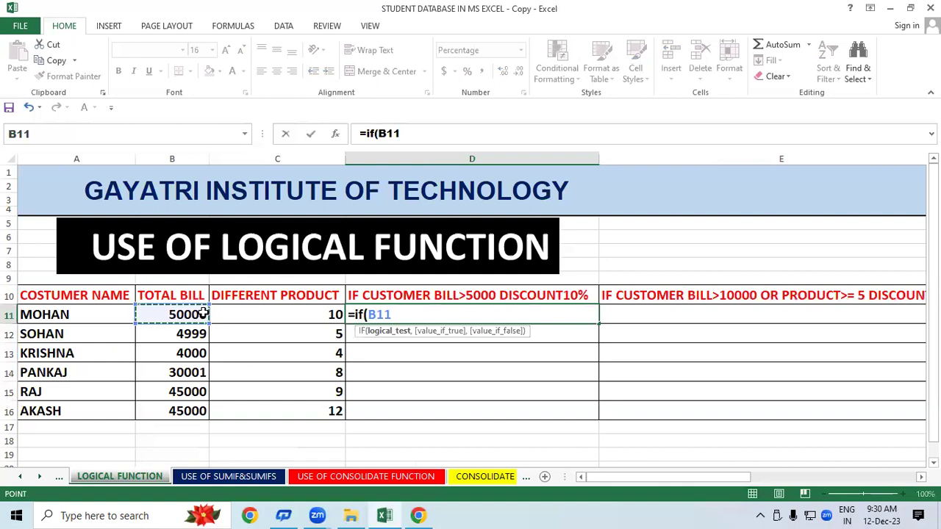
{"action": "type", "text": ">"}
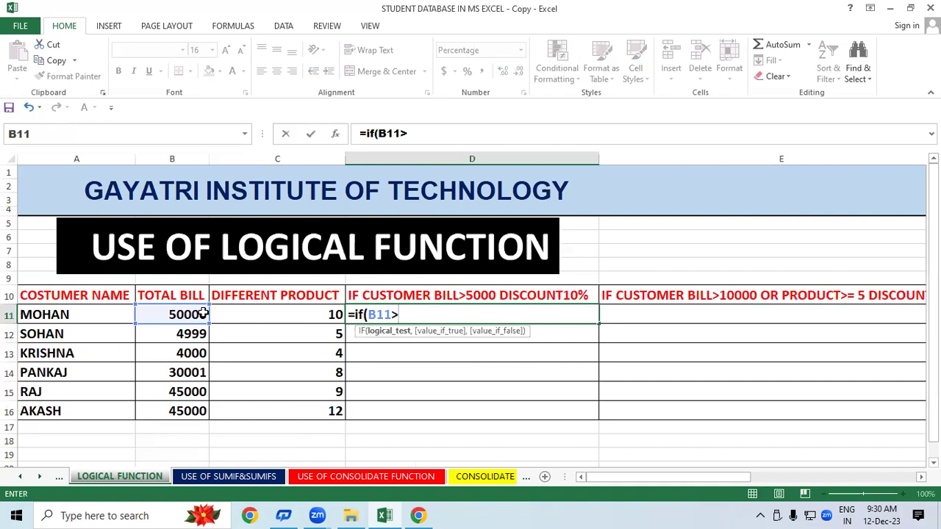
{"action": "type", "text": "5000"}
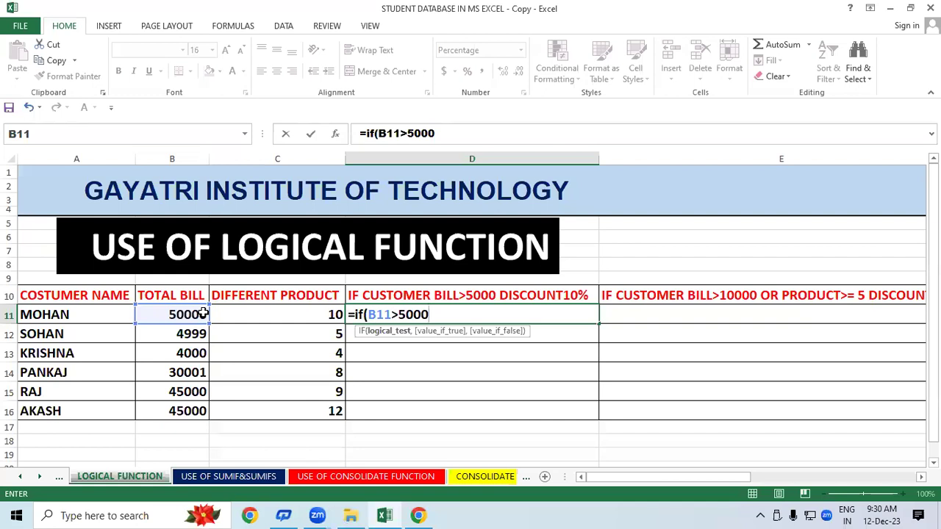
{"action": "type", "text": ",\""}
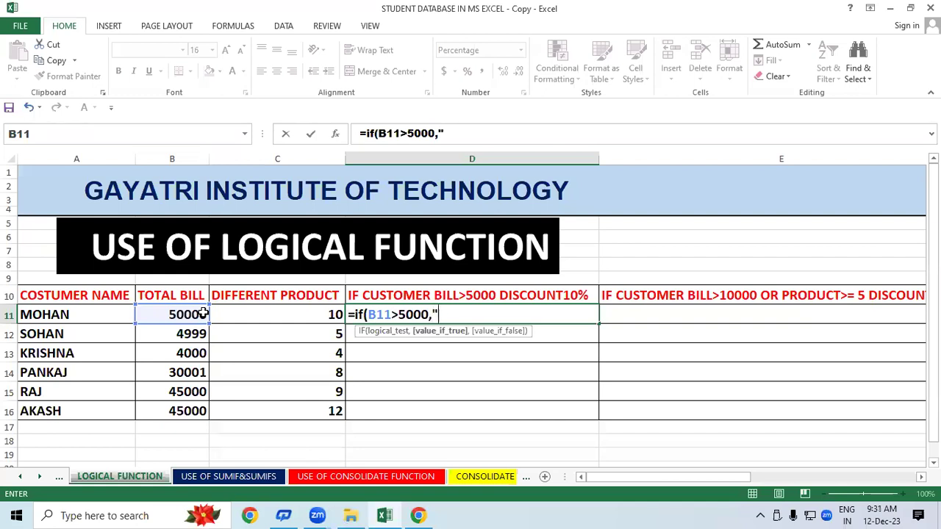
{"action": "type", "text": "10"}
{"action": "type", "text": "%"}
{"action": "type", "text": "\""}
{"action": "type", "text": ",;"}
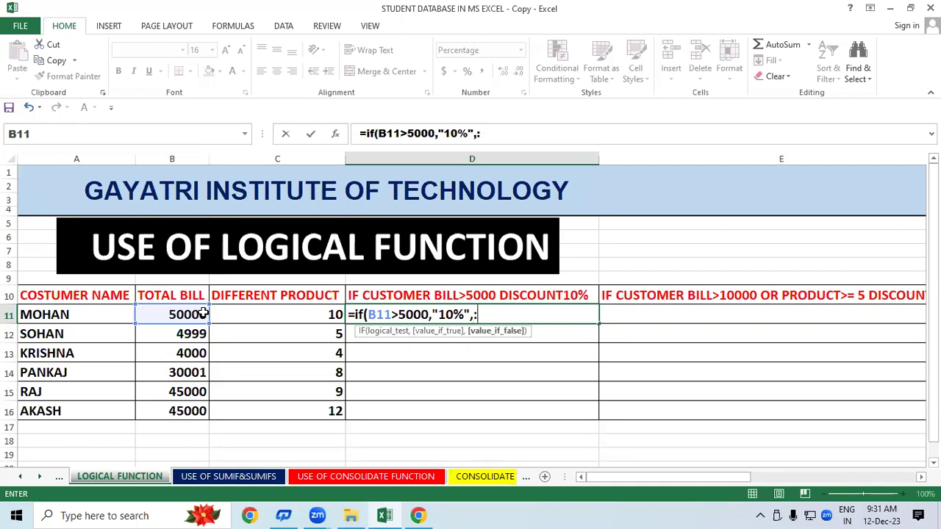
{"action": "key", "text": "BackSpace"}
{"action": "type", "text": "\""}
{"action": "type", "text": "0"}
{"action": "type", "text": "%\""}
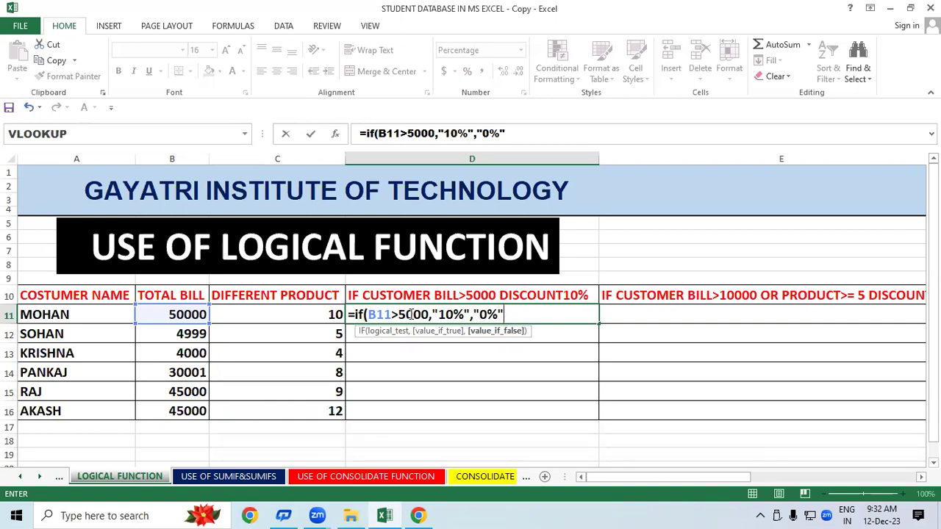
{"action": "type", "text": ")"}
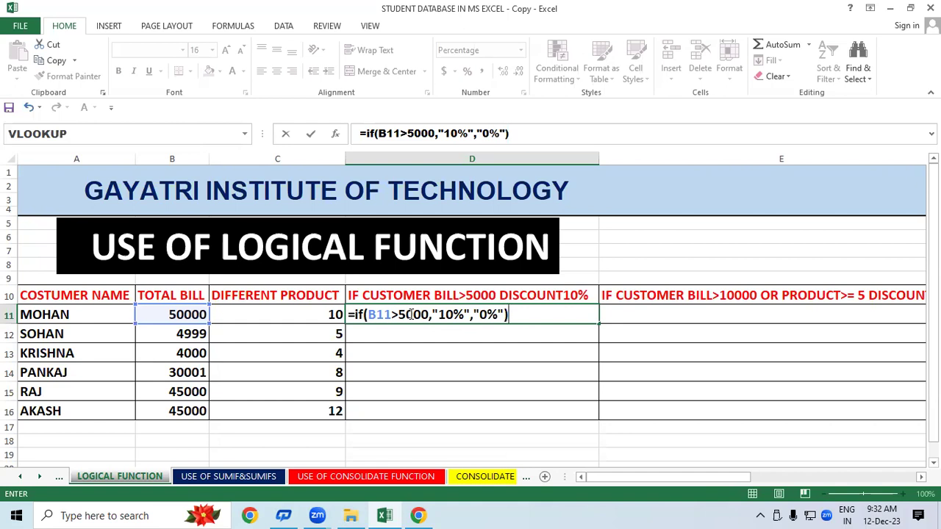
{"action": "key", "text": "Return"}
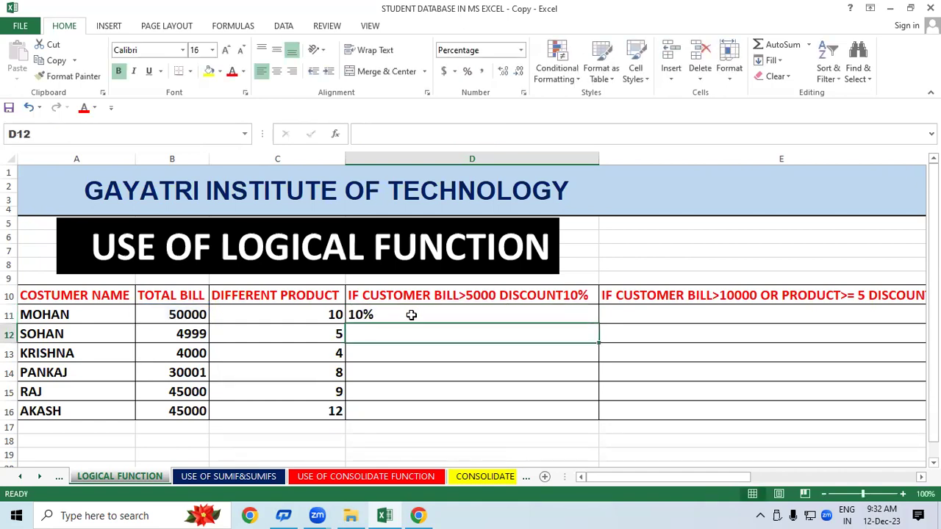
Copy the D11 discount formula down to D16.
{"action": "left_click", "coordinate": [411, 315]}
{"action": "double_click", "coordinate": [600, 321]}
{"action": "left_click", "coordinate": [741, 365]}
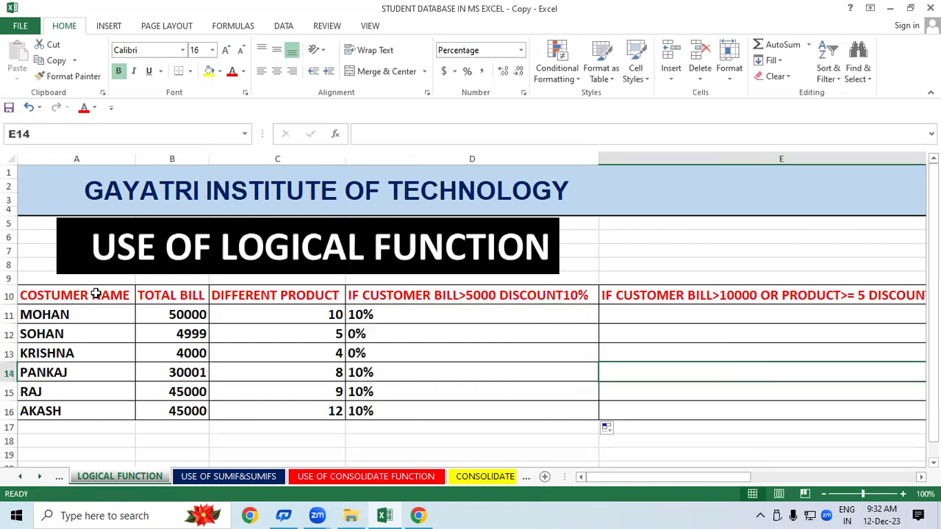
Compare bills against discounts, confirming 0% for the 4999 and 4000 bills.
{"action": "left_click_drag", "start_coordinate": [50, 315], "coordinate": [369, 318]}
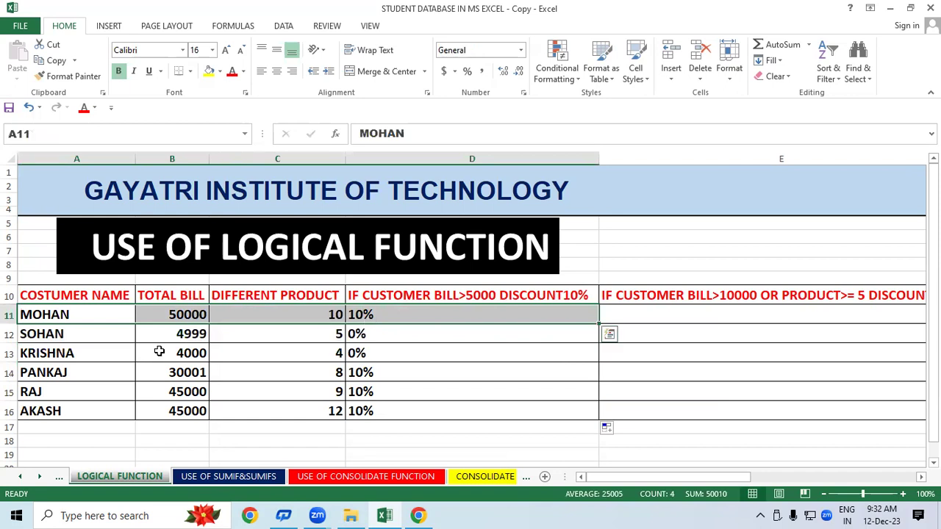
{"action": "left_click_drag", "start_coordinate": [57, 370], "coordinate": [383, 373]}
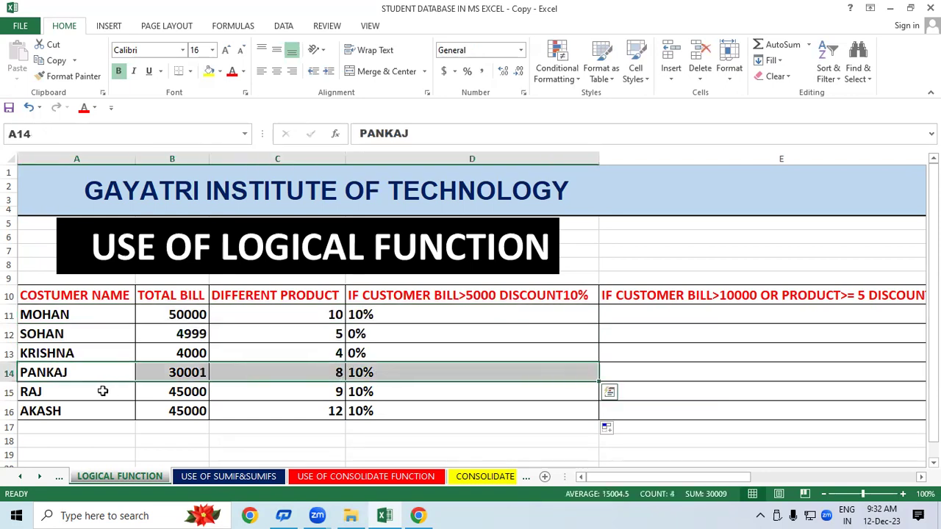
{"action": "left_click_drag", "start_coordinate": [85, 391], "coordinate": [331, 391]}
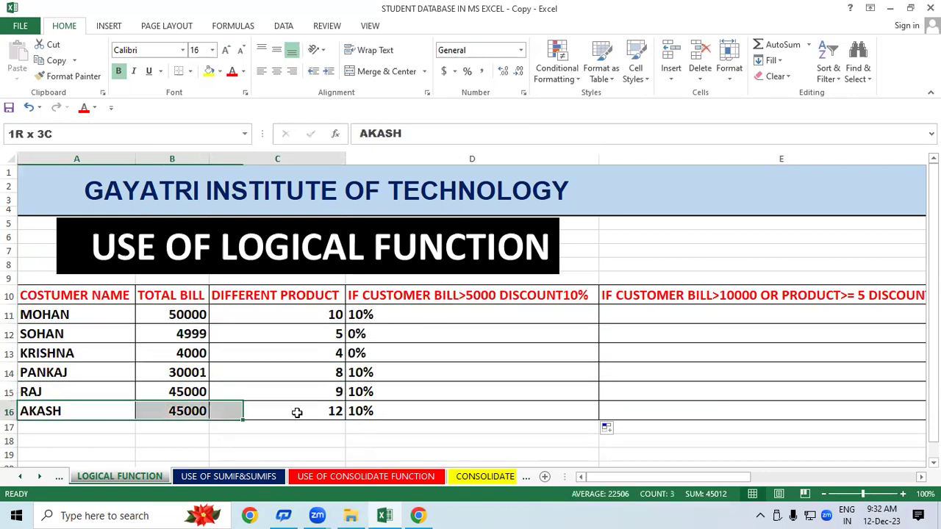
{"action": "left_click_drag", "start_coordinate": [64, 410], "coordinate": [383, 412]}
{"action": "left_click", "coordinate": [352, 444]}
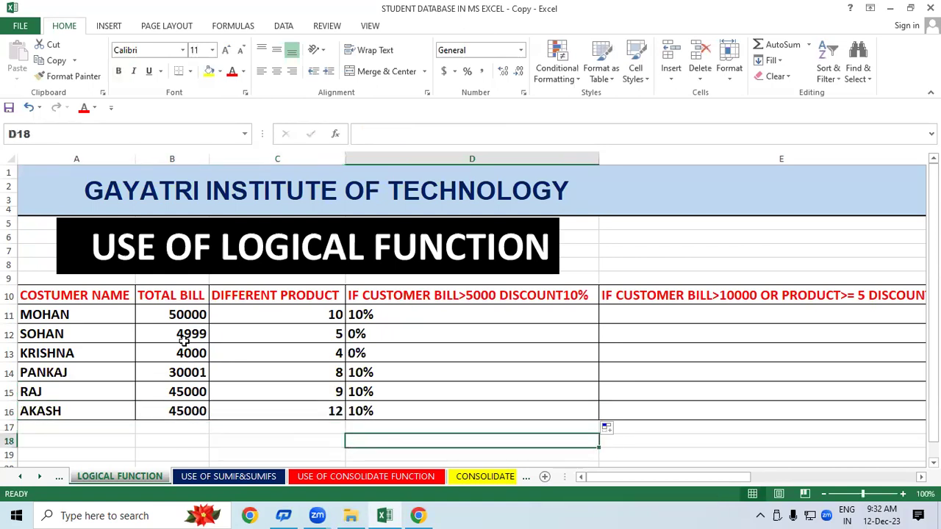
{"action": "left_click_drag", "start_coordinate": [182, 314], "coordinate": [176, 413]}
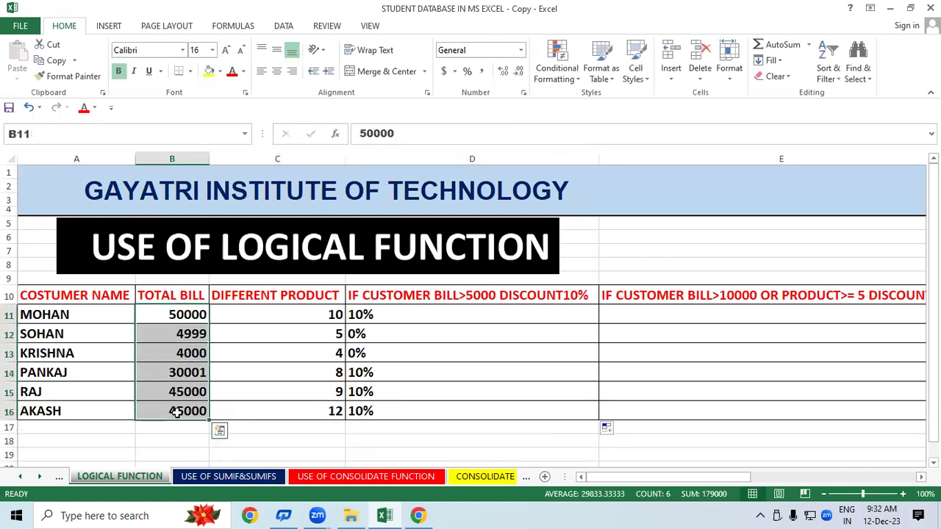
{"action": "left_click", "coordinate": [365, 371]}
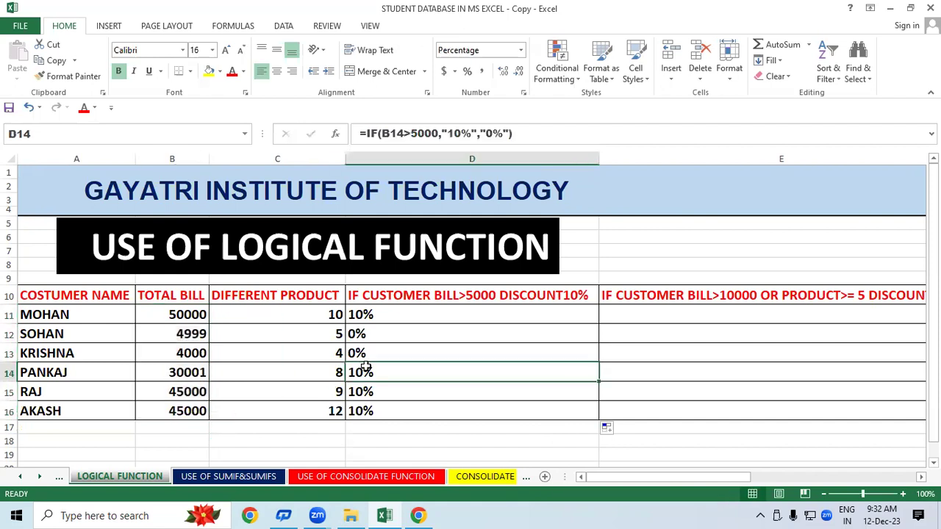
{"action": "left_click", "coordinate": [171, 322]}
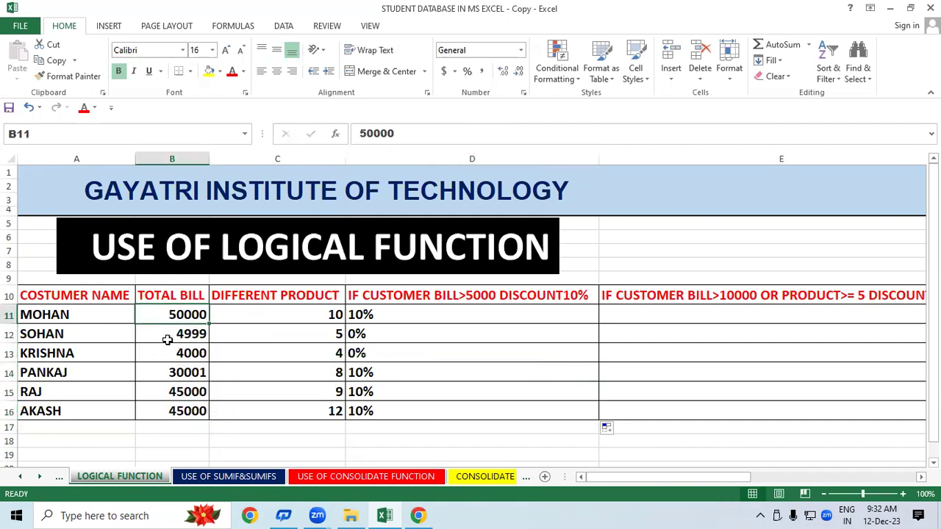
{"action": "left_click", "coordinate": [165, 335]}
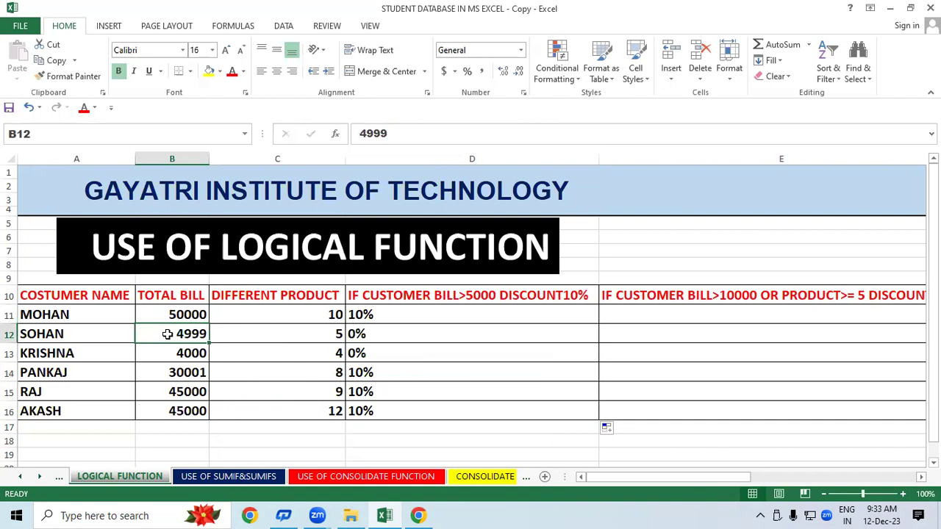
{"action": "left_click", "coordinate": [189, 354]}
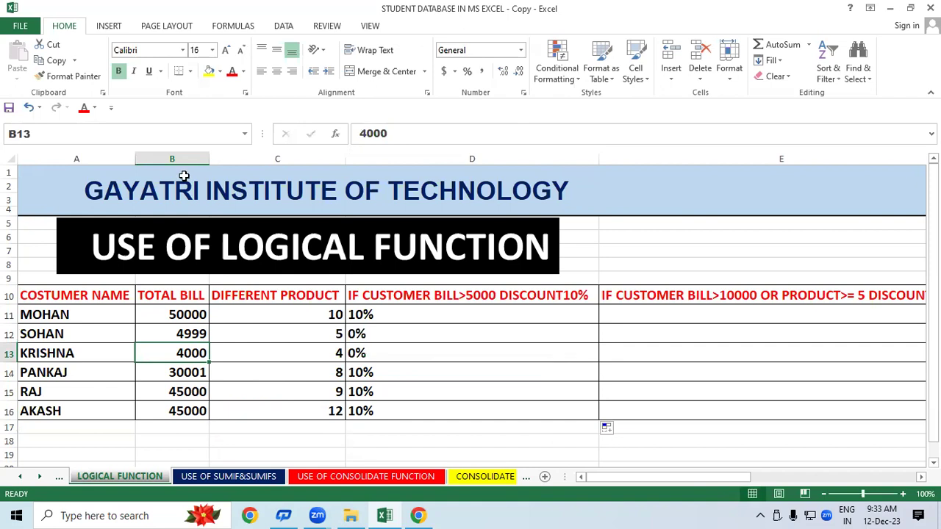
{"action": "left_click", "coordinate": [672, 320]}
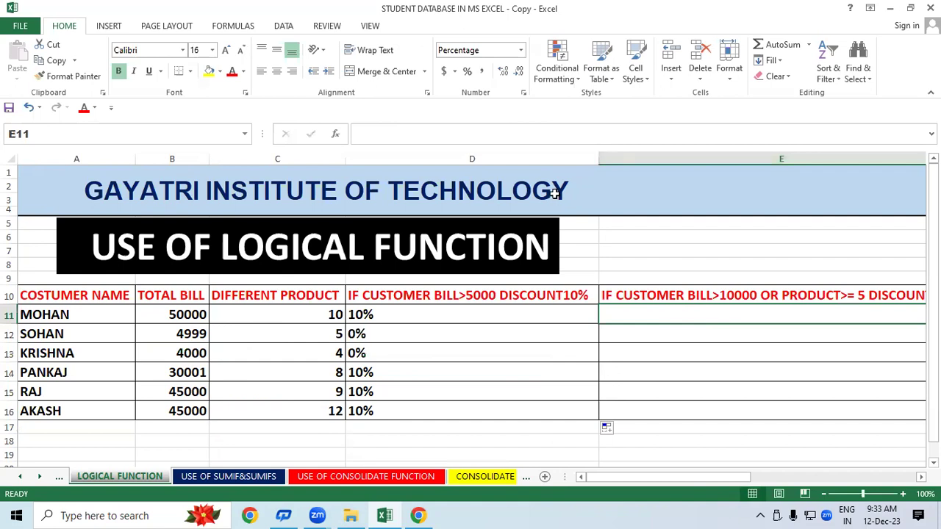
Narrow column D so the empty BILL>10000 OR PRODUCT>=5 column fits on screen.
{"action": "left_click_drag", "start_coordinate": [488, 295], "coordinate": [475, 412]}
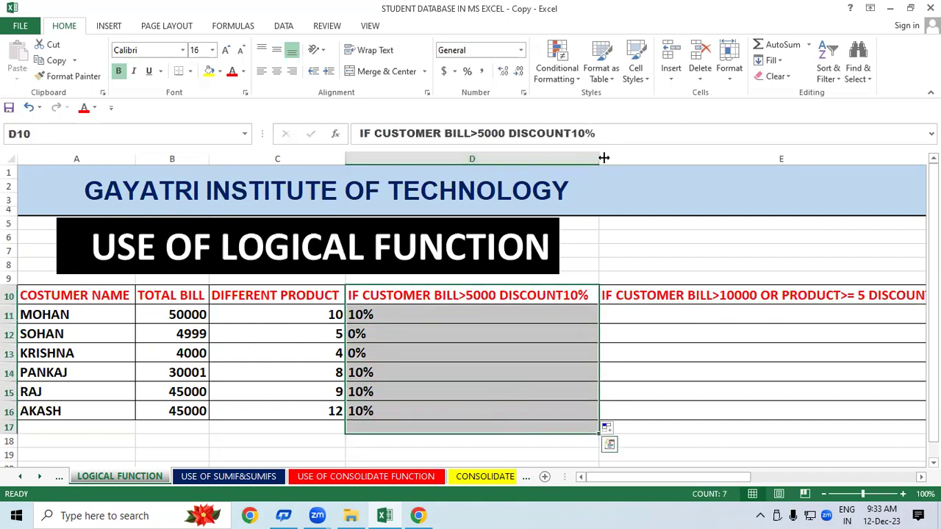
{"action": "left_click_drag", "start_coordinate": [604, 158], "coordinate": [498, 224]}
{"action": "left_click_drag", "start_coordinate": [397, 275], "coordinate": [397, 278]}
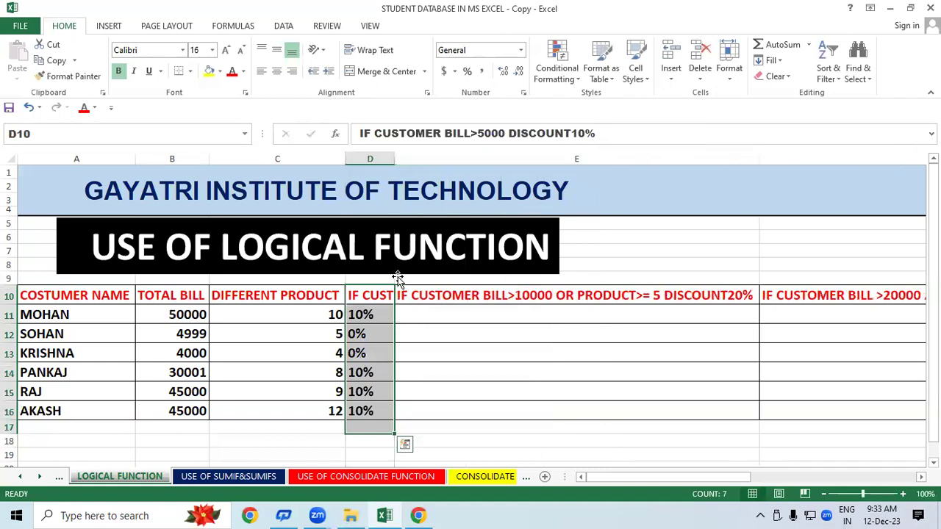
{"action": "left_click", "coordinate": [470, 310]}
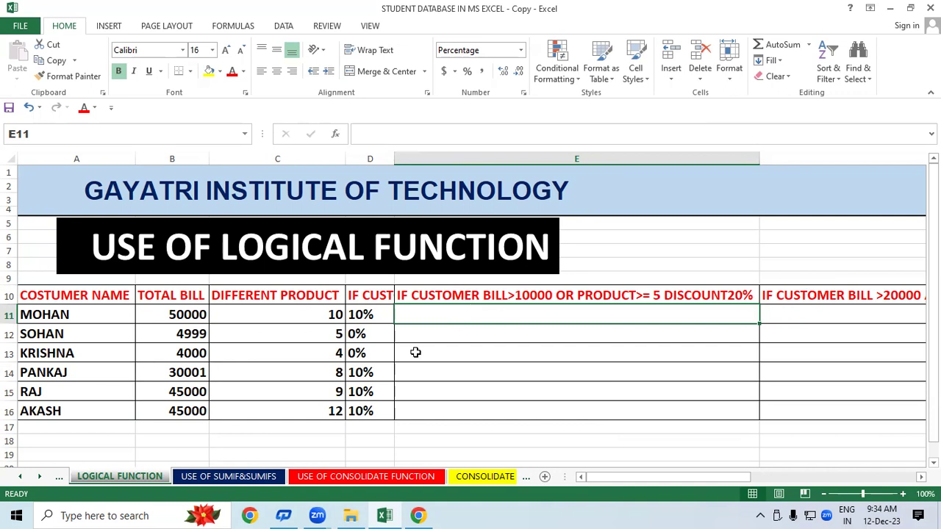
{"action": "left_click_drag", "start_coordinate": [315, 318], "coordinate": [318, 420]}
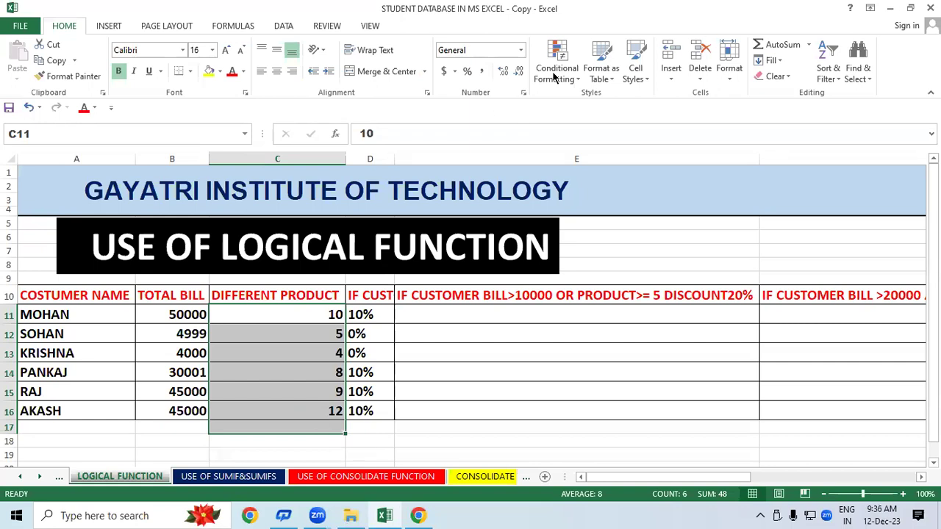
{"action": "left_click", "coordinate": [525, 309]}
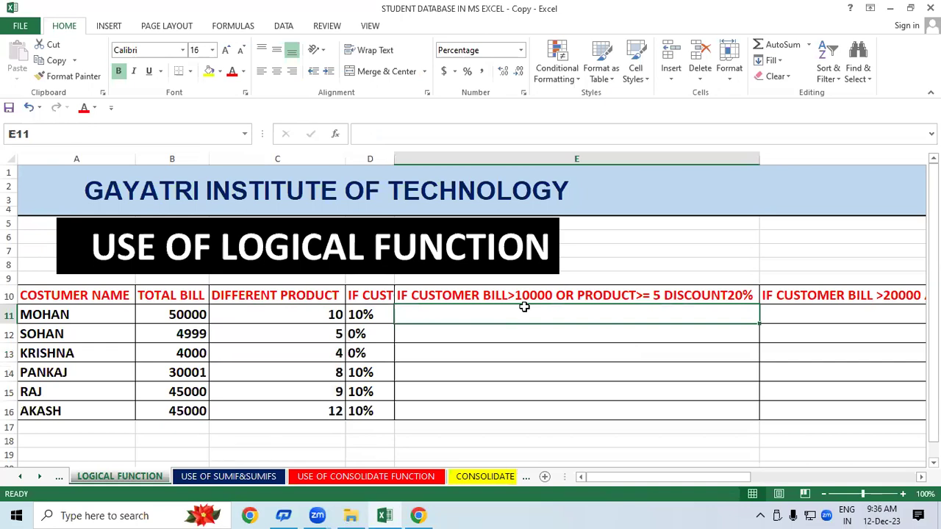
{"action": "type", "text": "="}
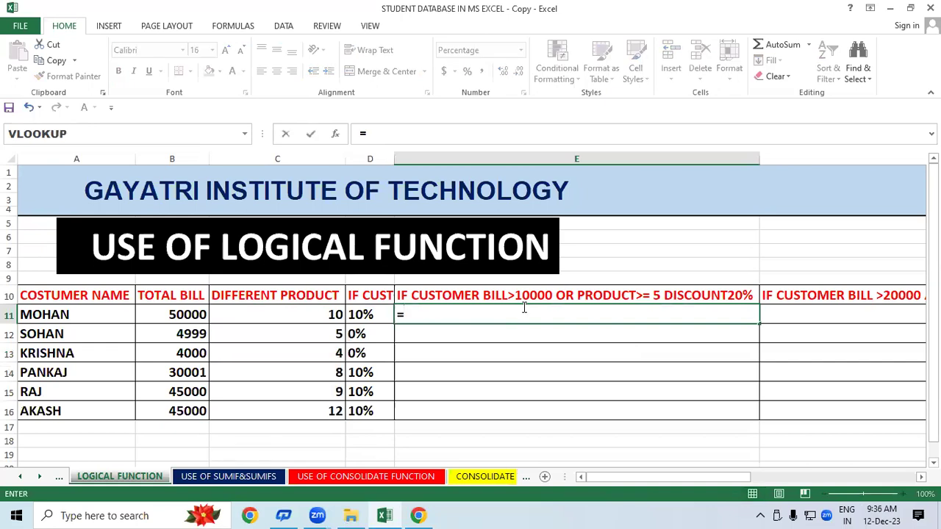
{"action": "type", "text": "if("}
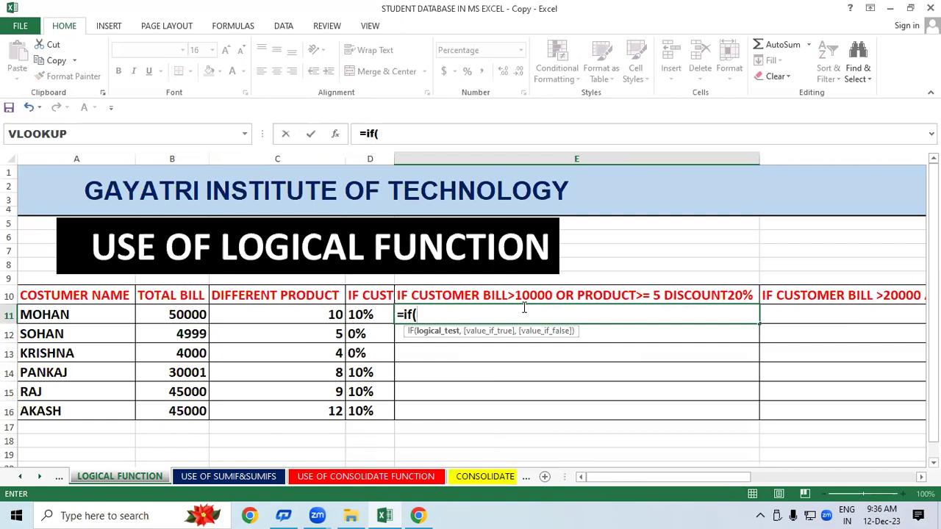
{"action": "type", "text": "or"}
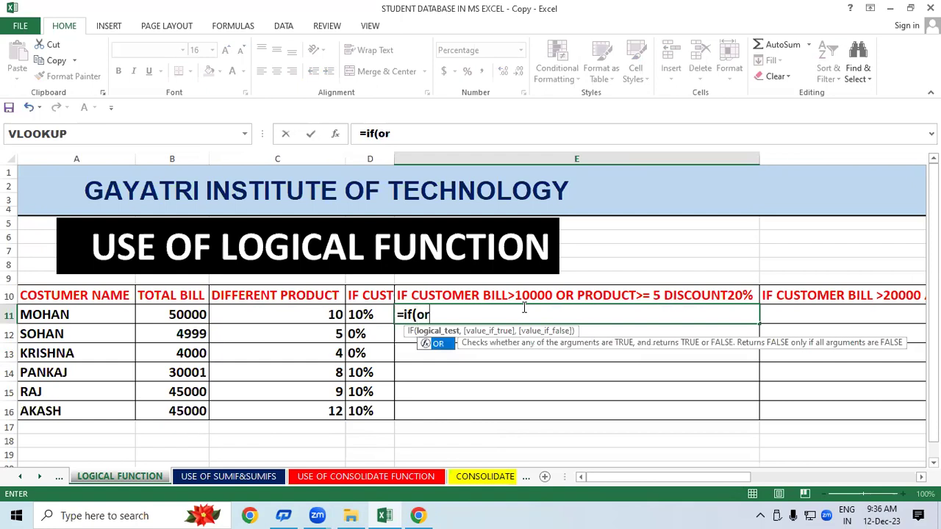
{"action": "type", "text": "("}
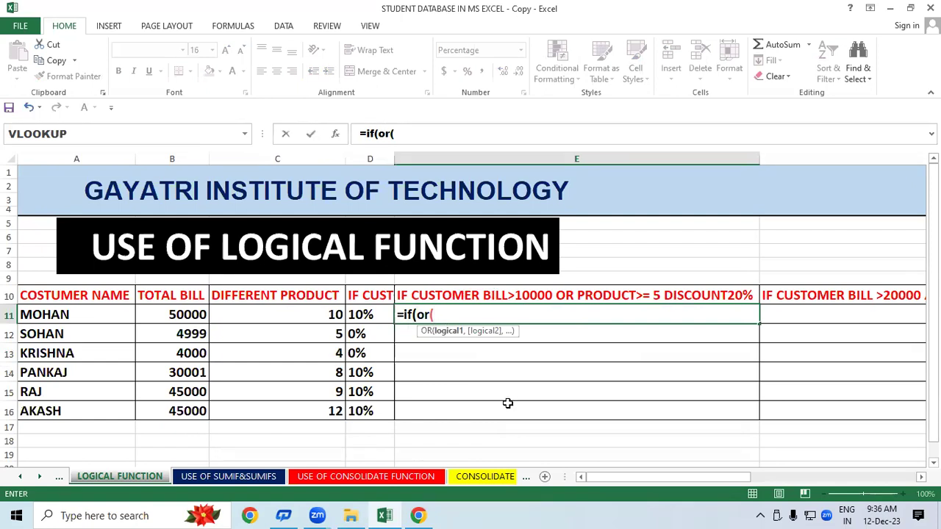
{"action": "left_click", "coordinate": [170, 317]}
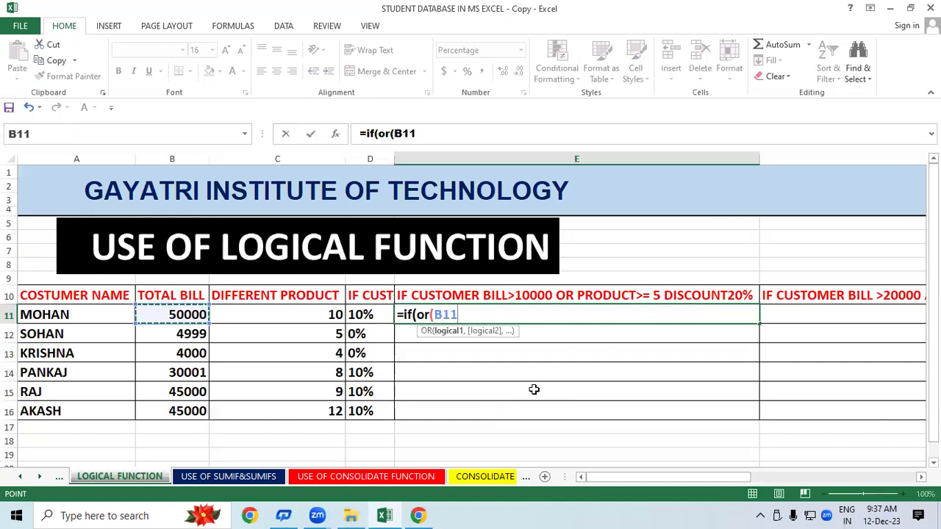
{"action": "type", "text": ">"}
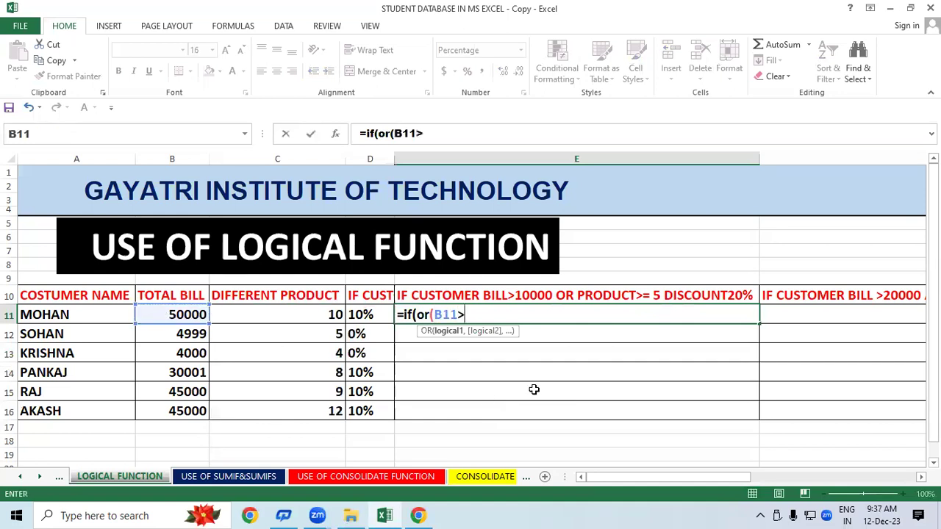
{"action": "type", "text": "1000"}
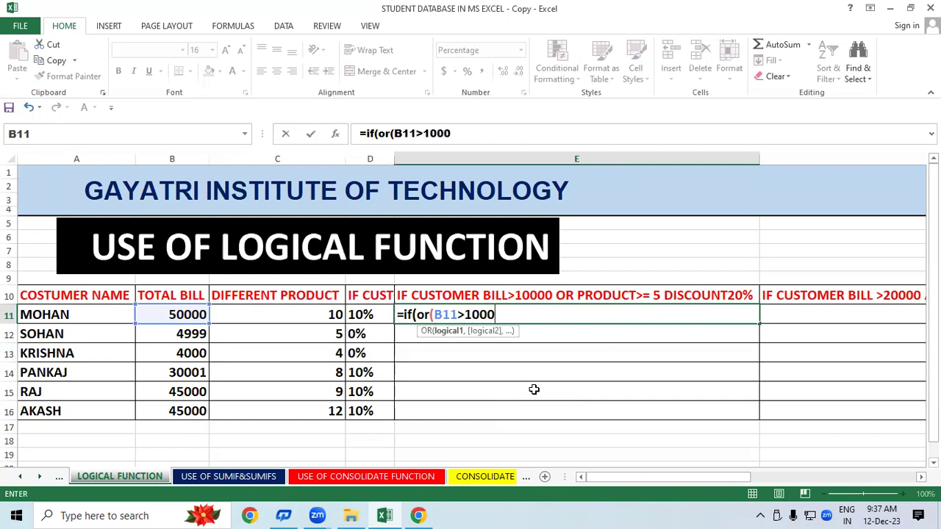
{"action": "type", "text": "0"}
{"action": "type", "text": ","}
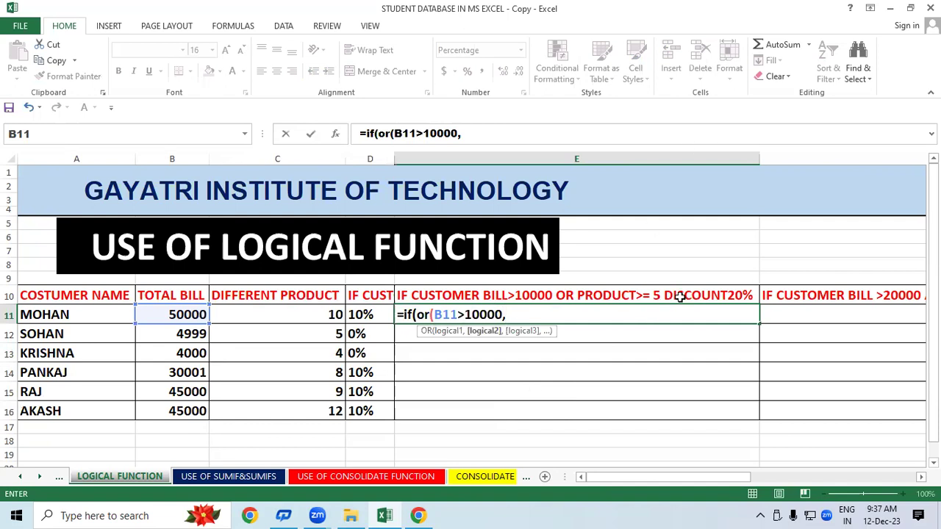
{"action": "left_click", "coordinate": [290, 312]}
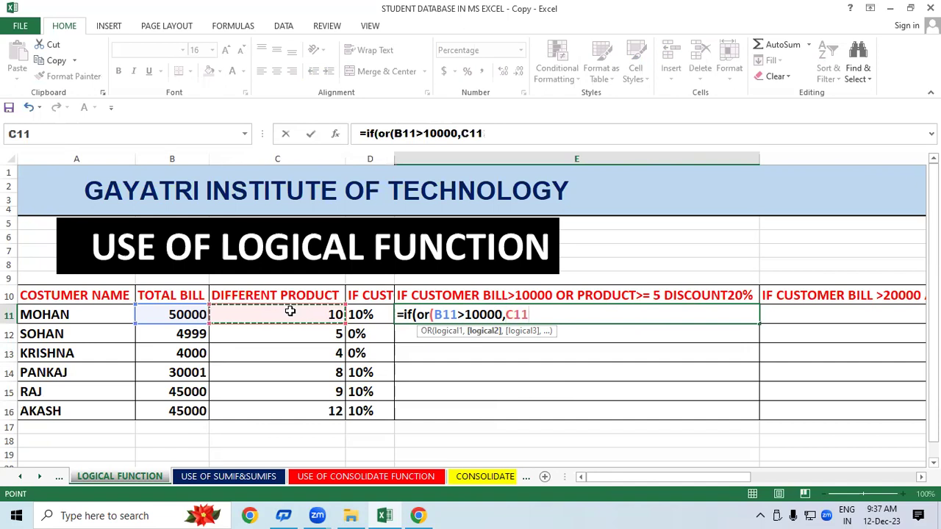
{"action": "type", "text": ">=5"}
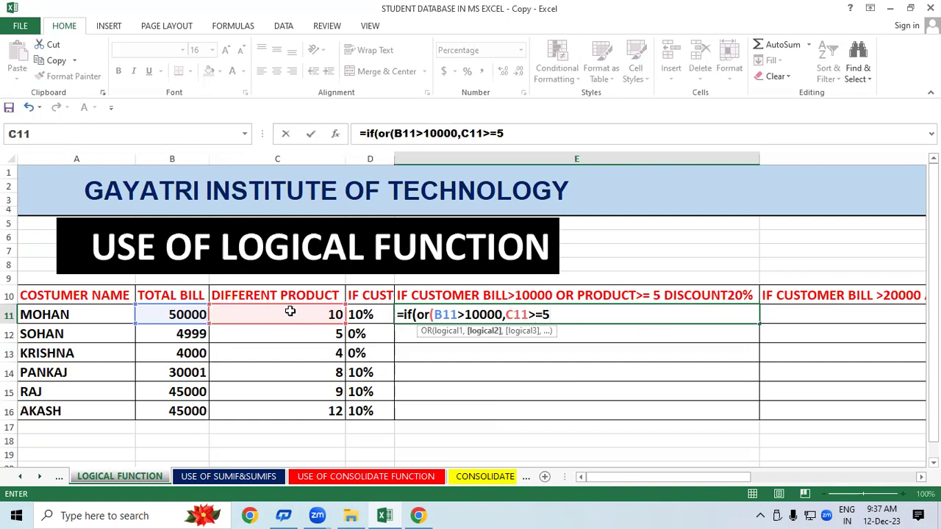
{"action": "type", "text": ")"}
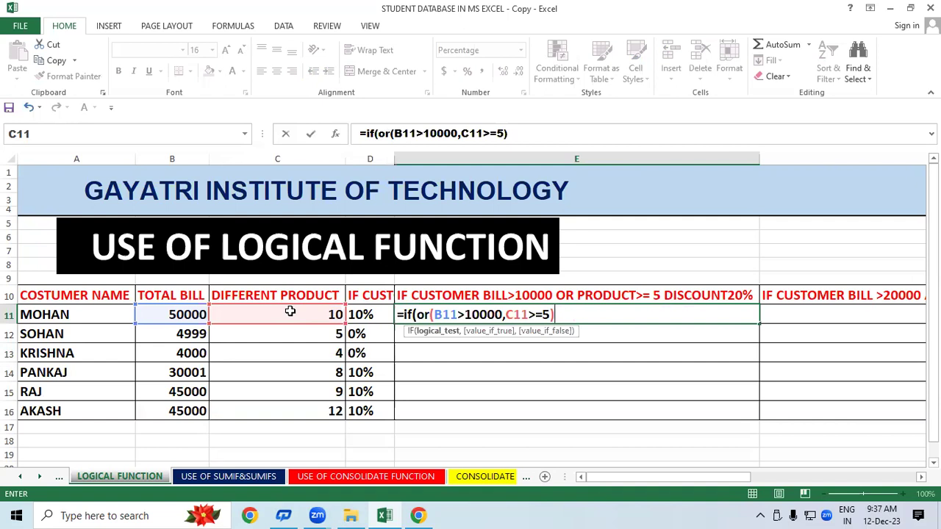
{"action": "type", "text": ",\"20%\""}
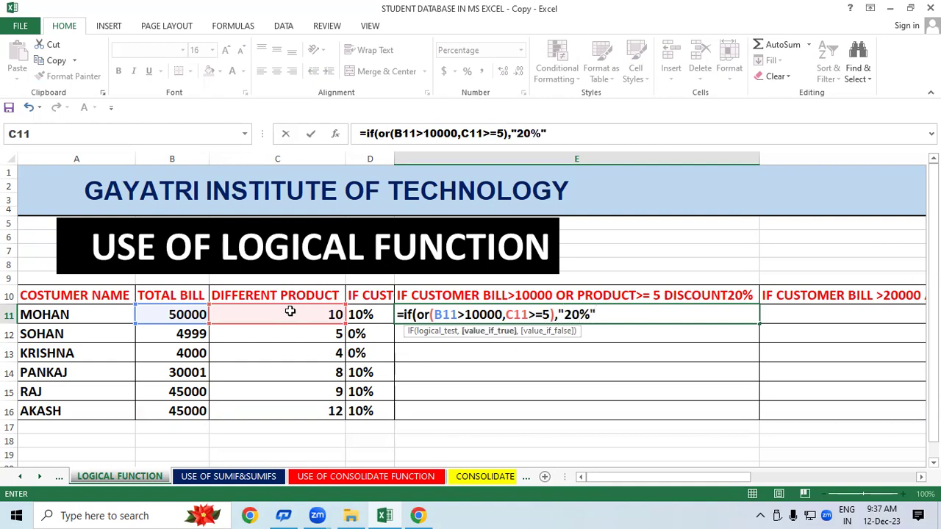
{"action": "type", "text": ",\""}
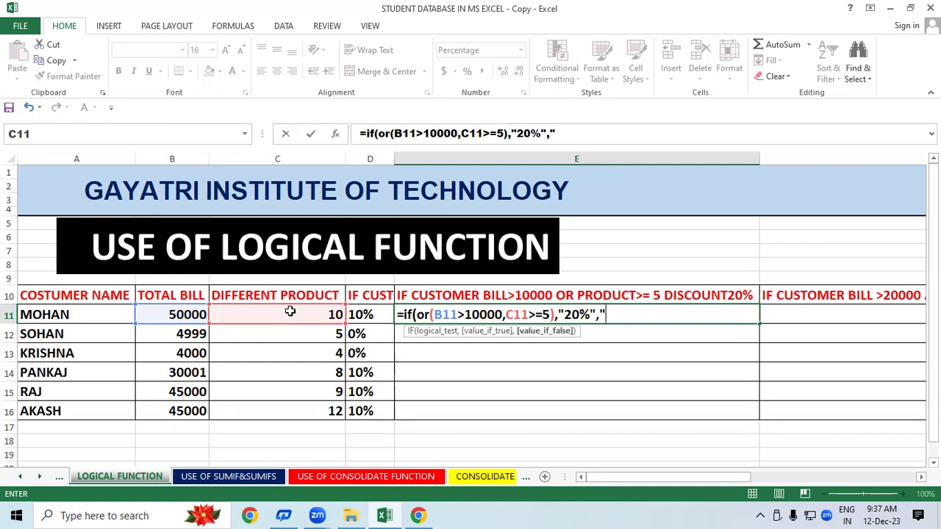
{"action": "type", "text": "0%"}
{"action": "type", "text": "\")"}
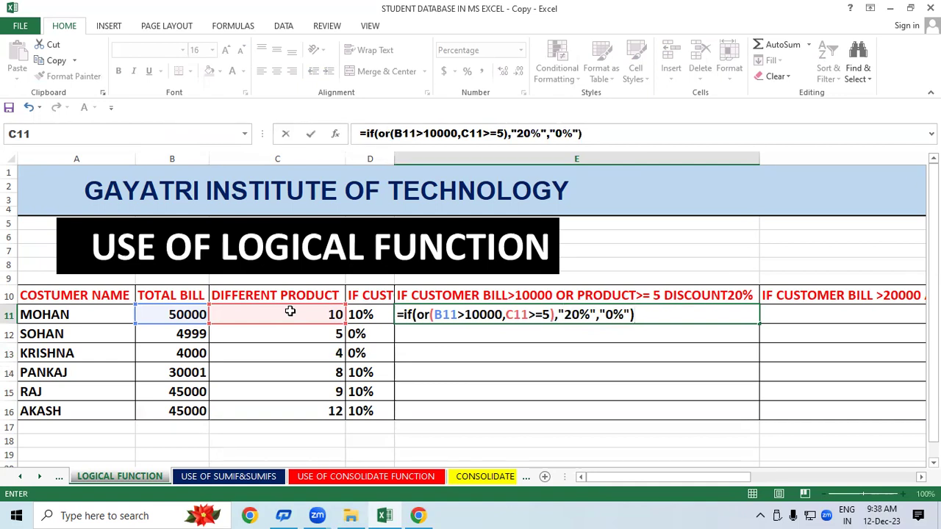
{"action": "key", "text": "Return"}
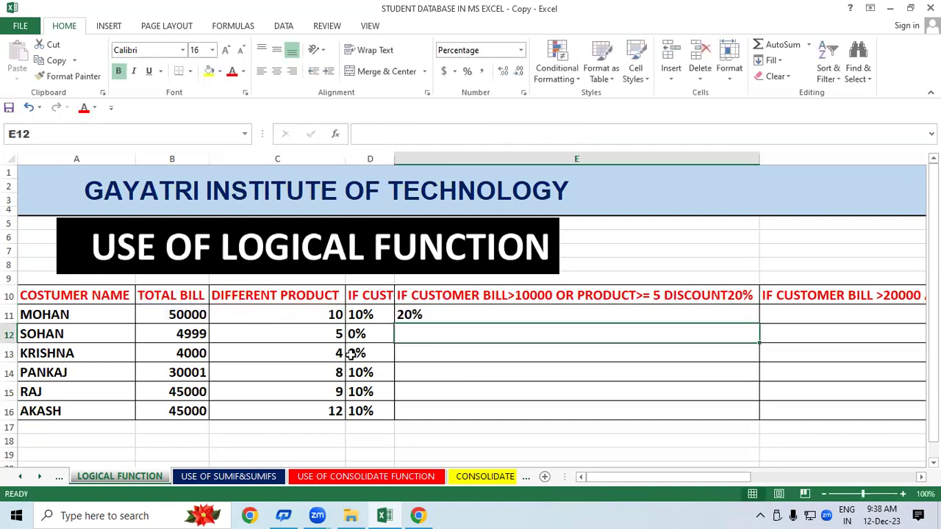
{"action": "left_click", "coordinate": [637, 309]}
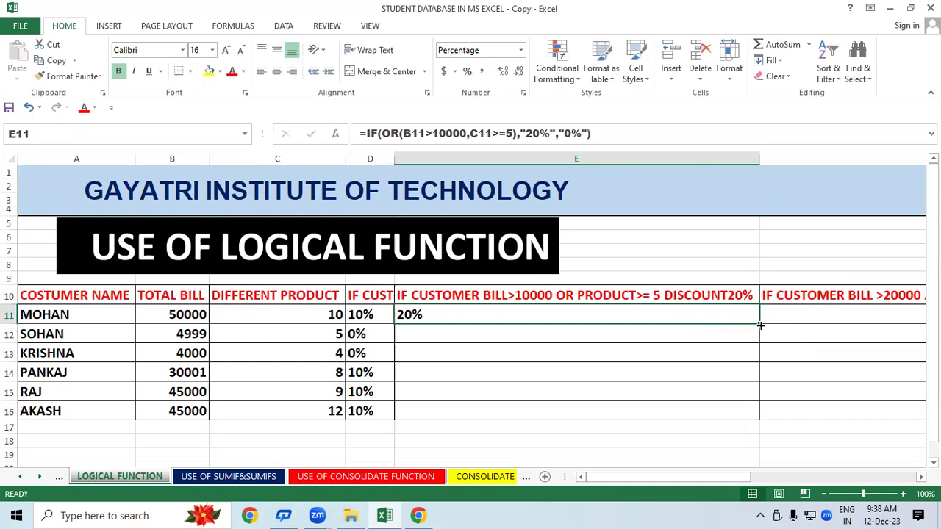
{"action": "double_click", "coordinate": [760, 325]}
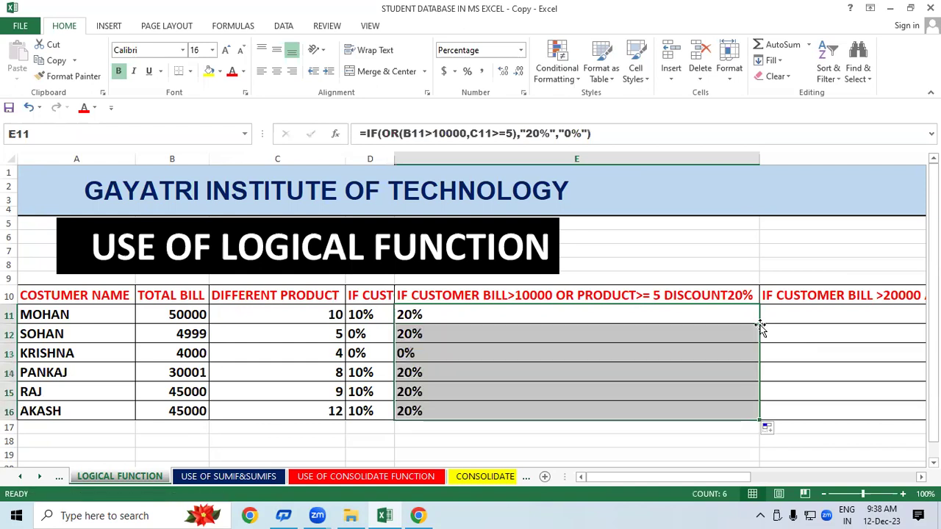
{"action": "left_click", "coordinate": [505, 351]}
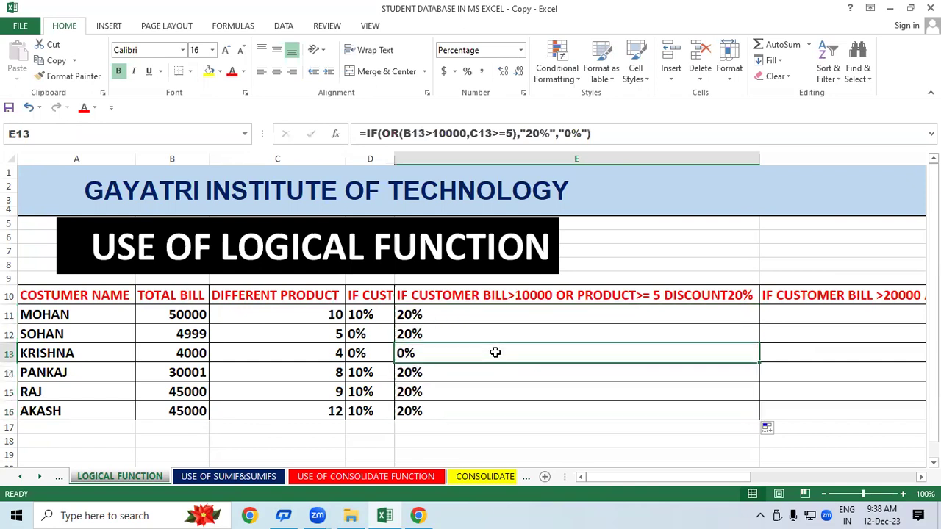
{"action": "left_click", "coordinate": [261, 353]}
{"action": "left_click", "coordinate": [187, 353]}
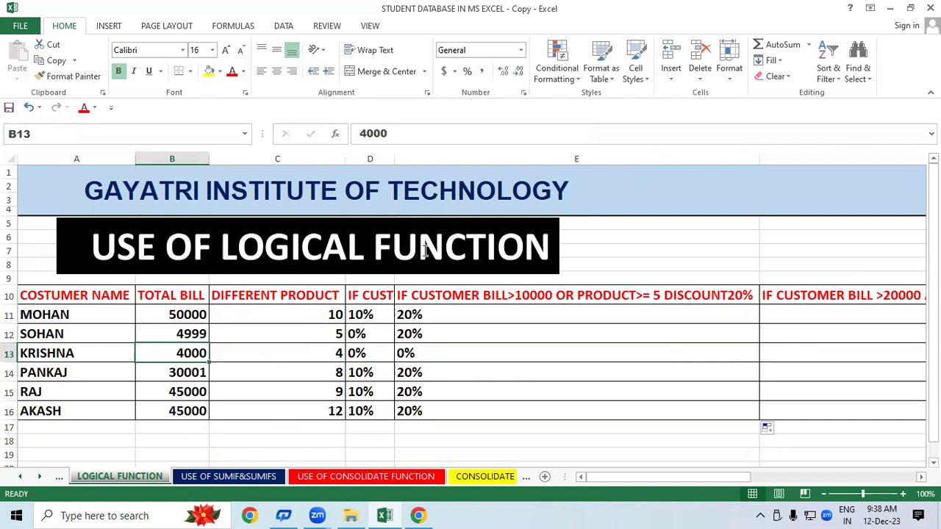
{"action": "left_click_drag", "start_coordinate": [440, 319], "coordinate": [427, 405]}
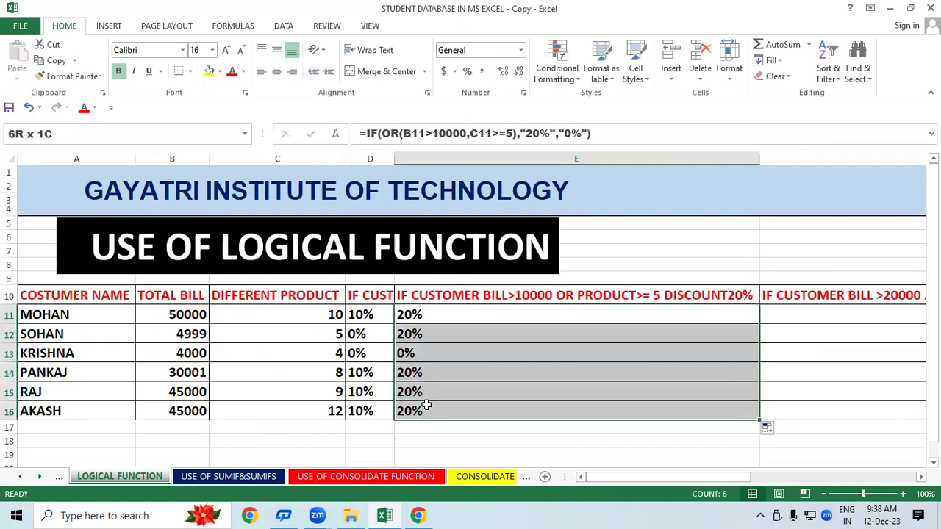
Clear E11:E16 and start an IF(OR( formula in E11 with a bill test.
{"action": "key", "text": "Delete"}
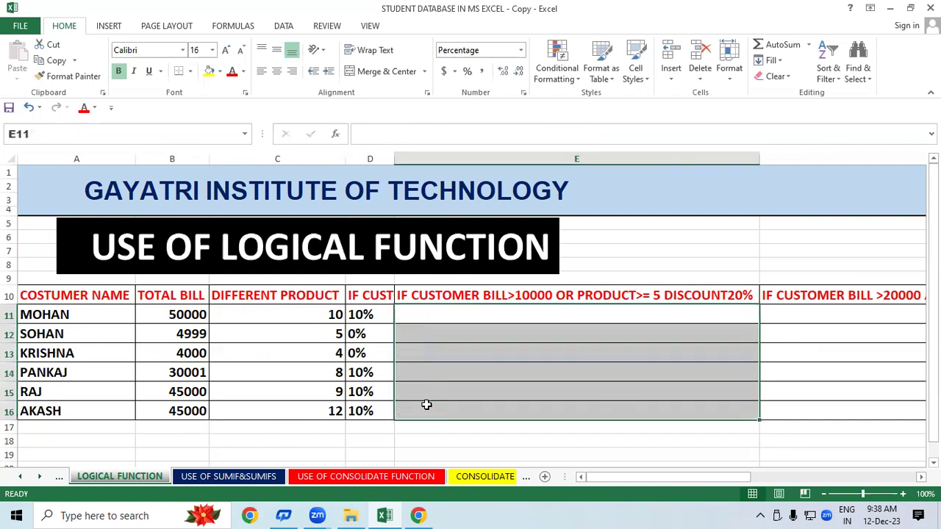
{"action": "left_click", "coordinate": [425, 404]}
{"action": "left_click", "coordinate": [437, 309]}
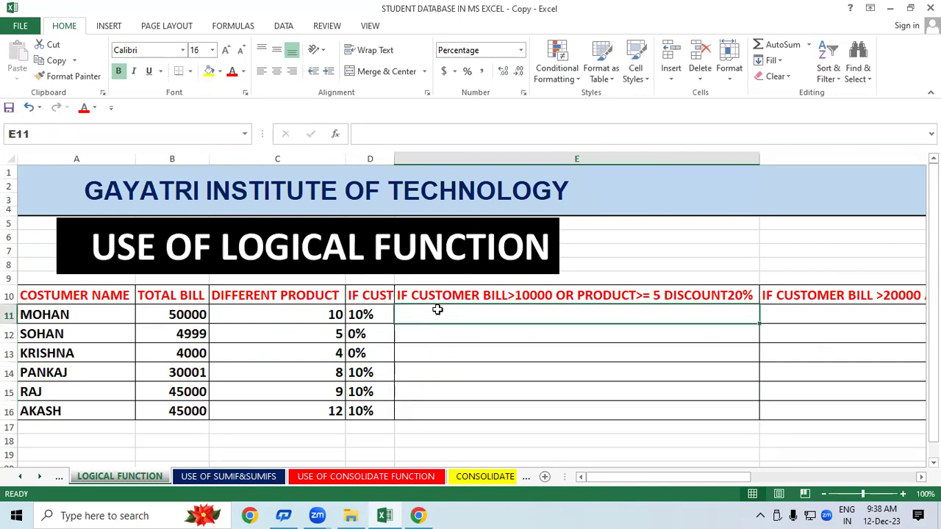
{"action": "type", "text": "="}
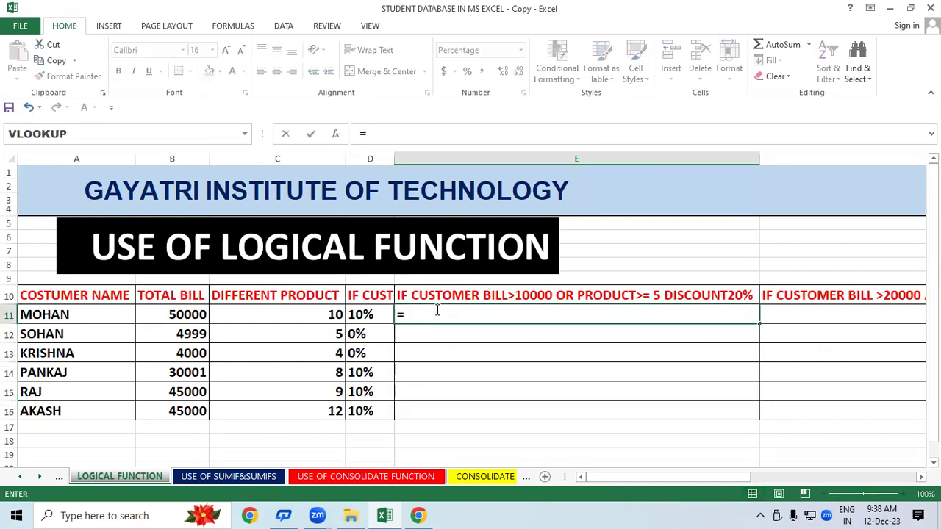
{"action": "type", "text": "if("}
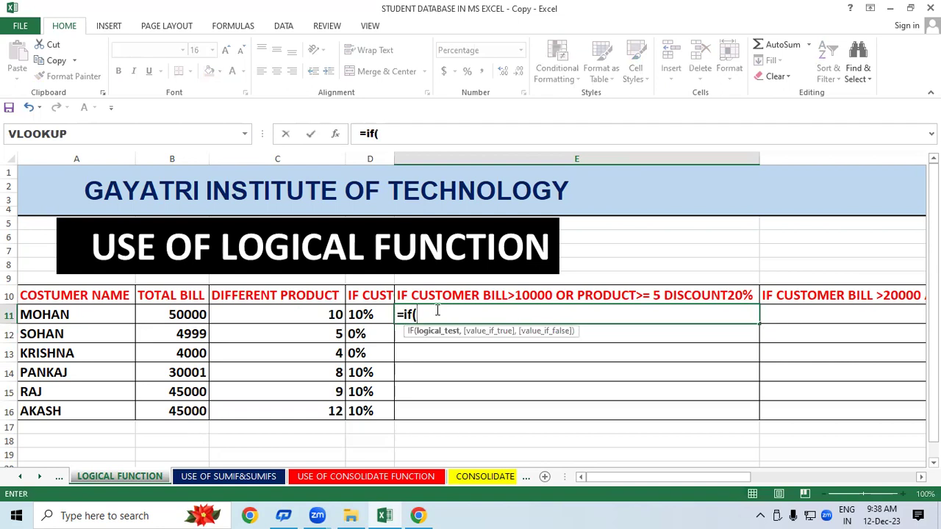
{"action": "type", "text": "or("}
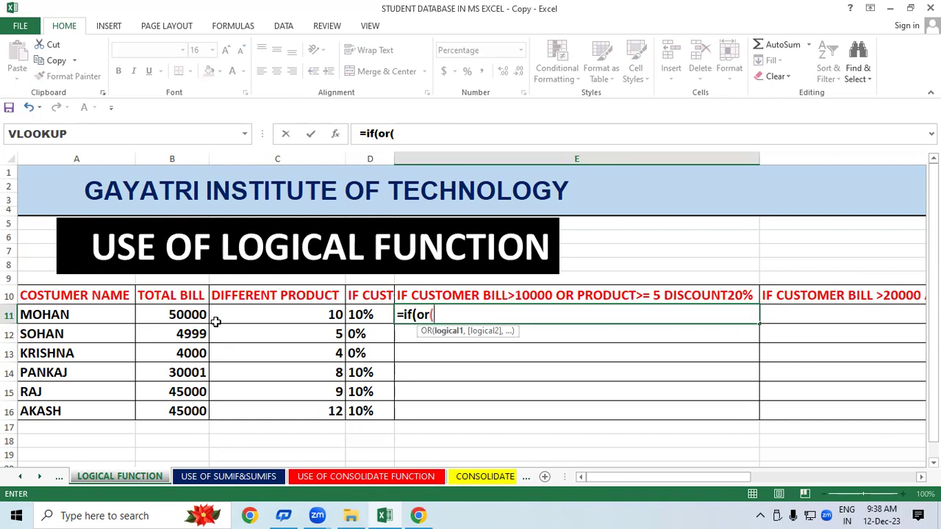
{"action": "left_click_drag", "start_coordinate": [190, 318], "coordinate": [190, 335]}
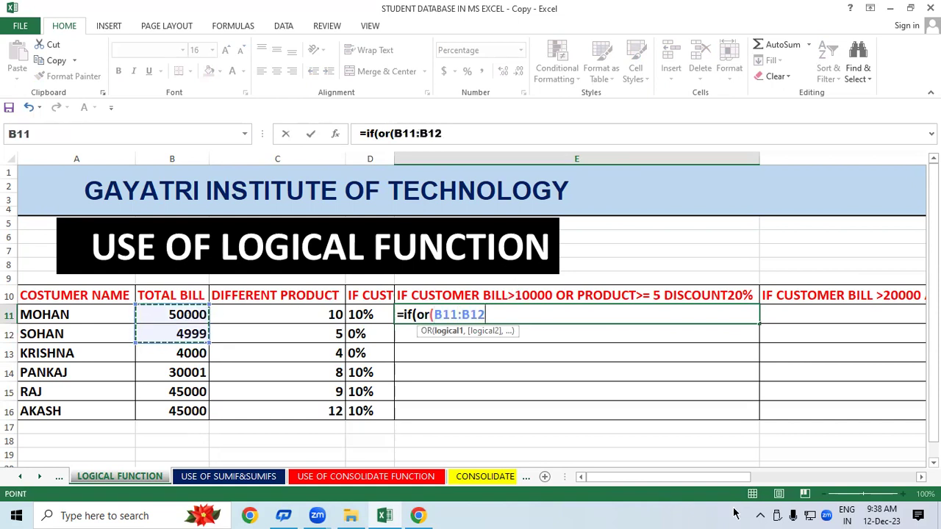
{"action": "type", "text": ">10000"}
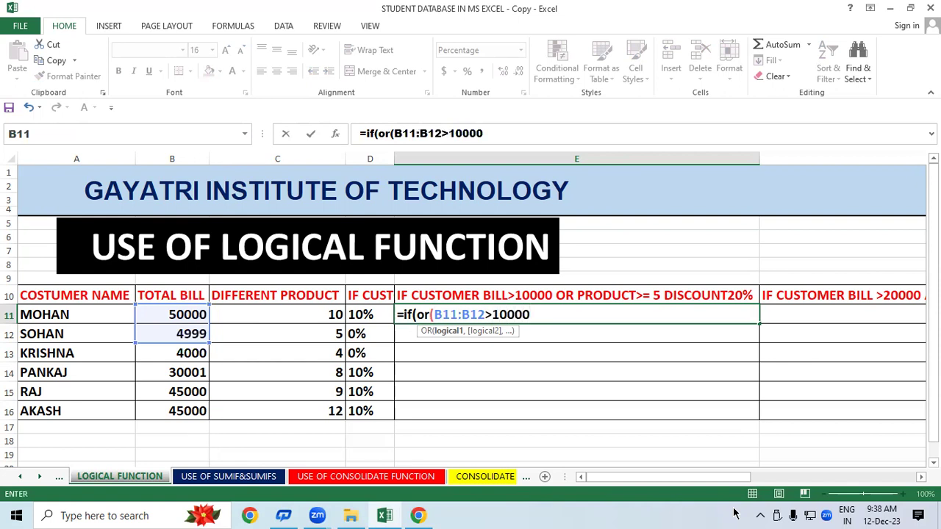
{"action": "key", "text": "BackSpace"}
{"action": "key", "text": "BackSpace"}
{"action": "key", "text": "BackSpace"}
{"action": "key", "text": "BackSpace"}
{"action": "key", "text": "BackSpace"}
{"action": "key", "text": "BackSpace"}
{"action": "key", "text": "BackSpace"}
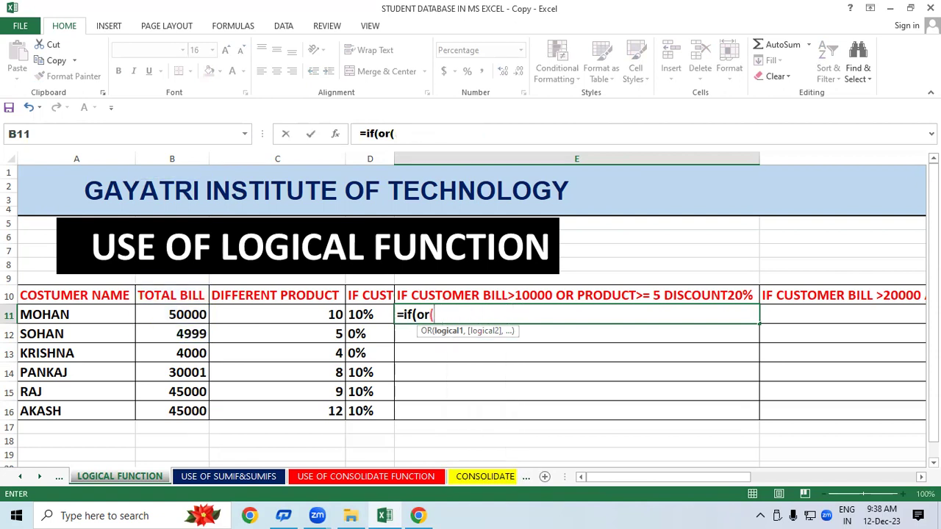
Complete E11 as =IF(OR(B11>10000,C11>=5),"20%","0%"), giving the first customer 20%.
{"action": "left_click", "coordinate": [197, 312]}
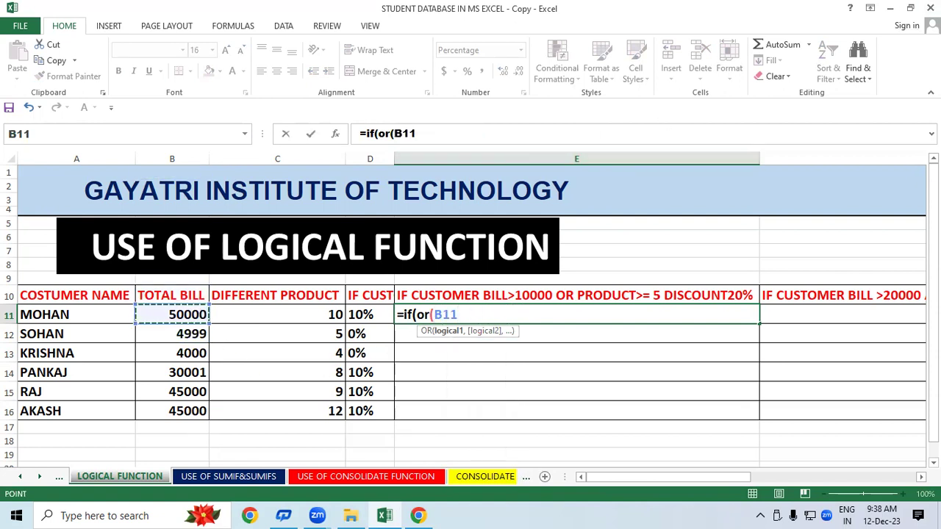
{"action": "type", "text": ">"}
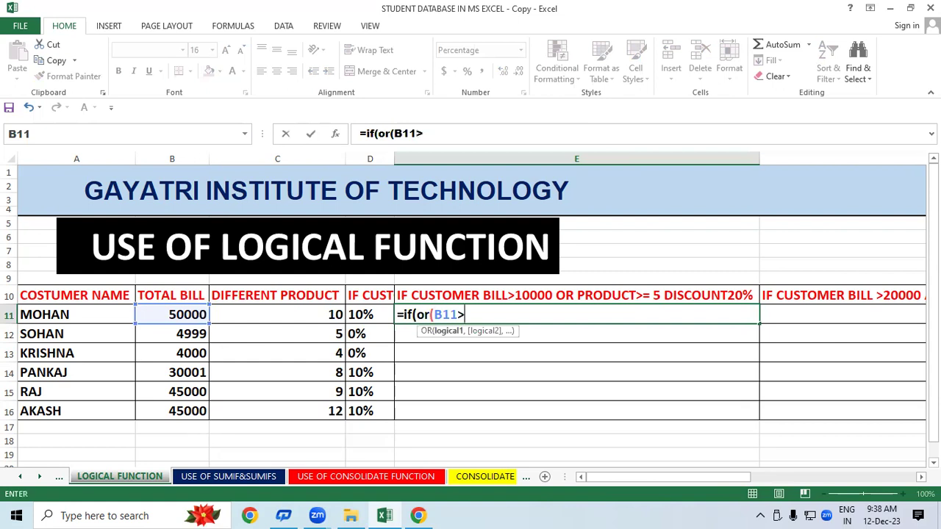
{"action": "type", "text": "10000,"}
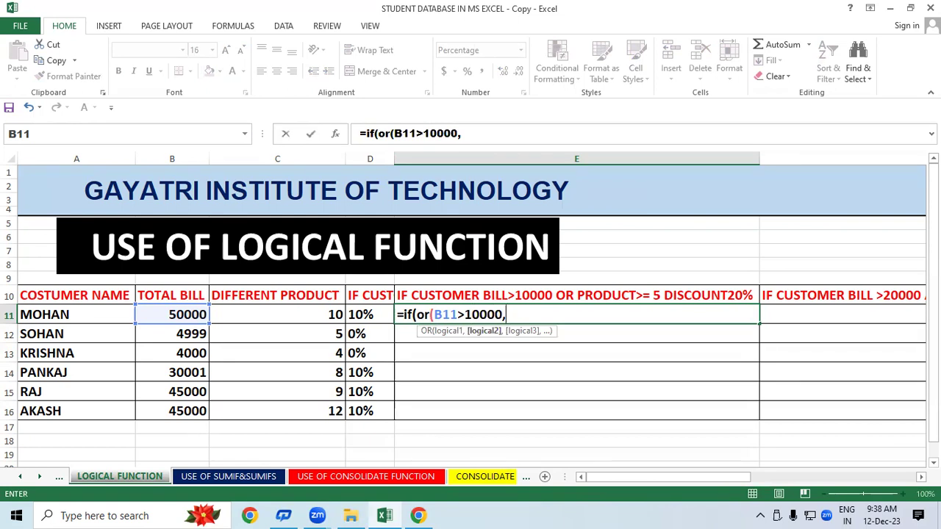
{"action": "left_click", "coordinate": [313, 314]}
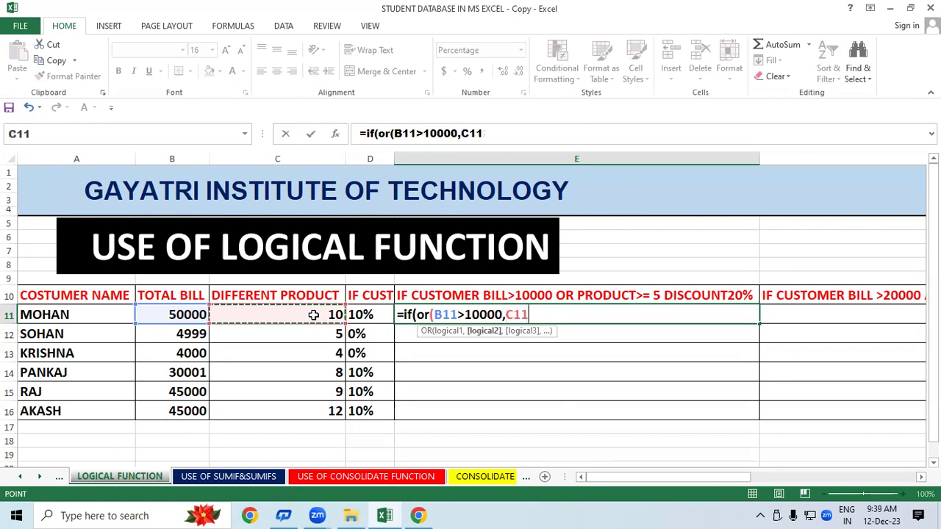
{"action": "type", "text": ">="}
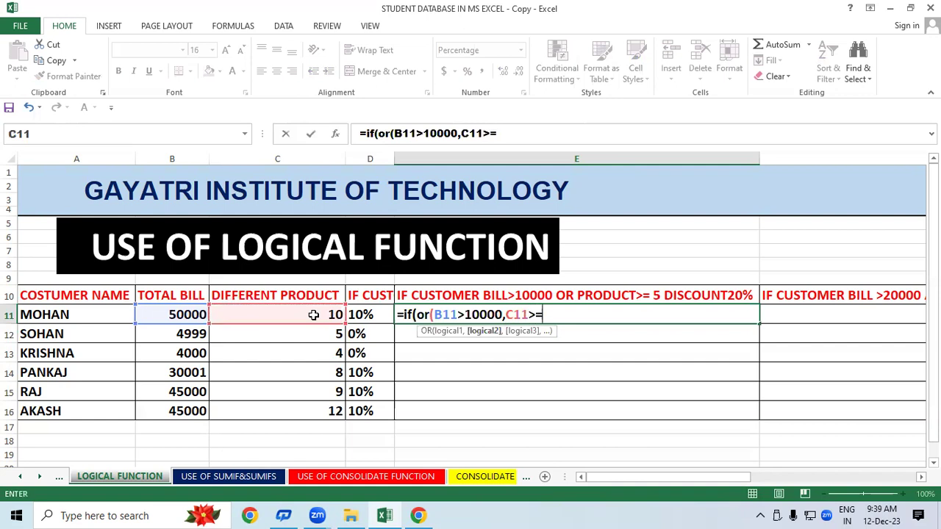
{"action": "type", "text": "5)"}
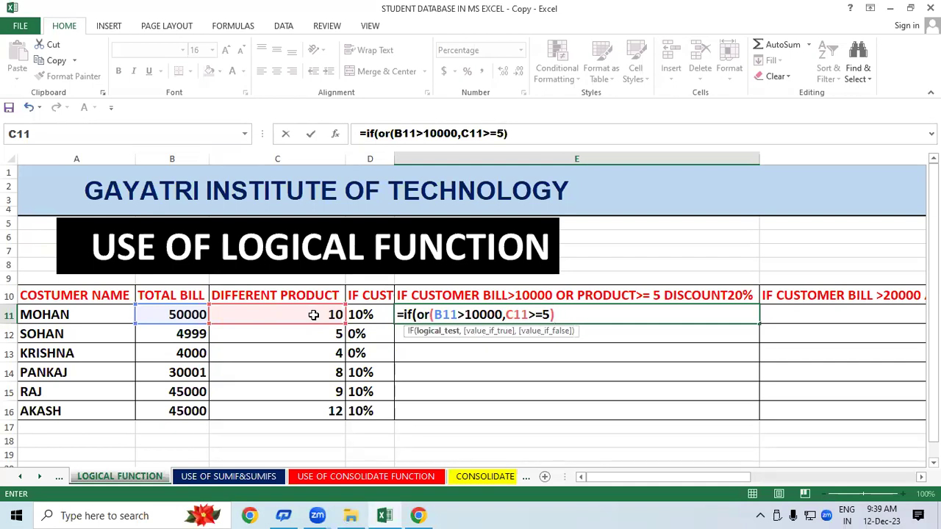
{"action": "type", "text": ",\""}
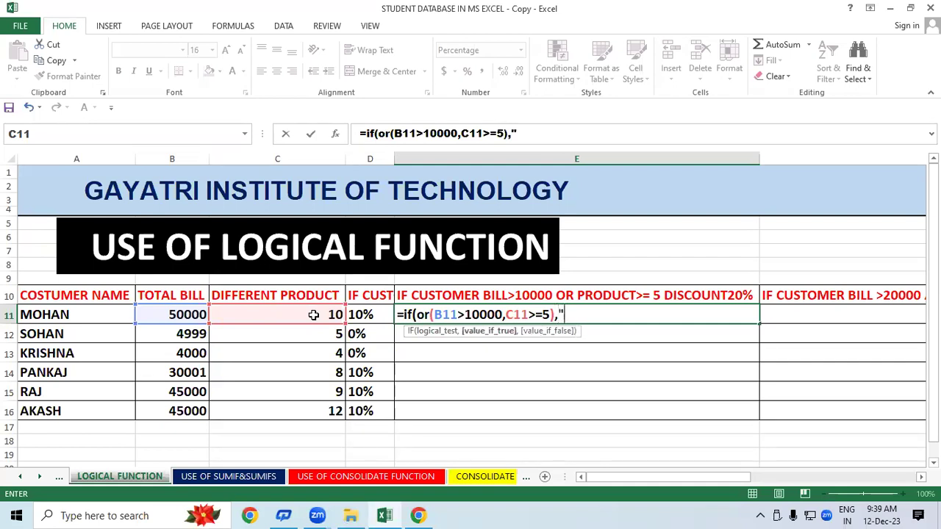
{"action": "type", "text": "20"}
{"action": "type", "text": "%"}
{"action": "type", "text": "\""}
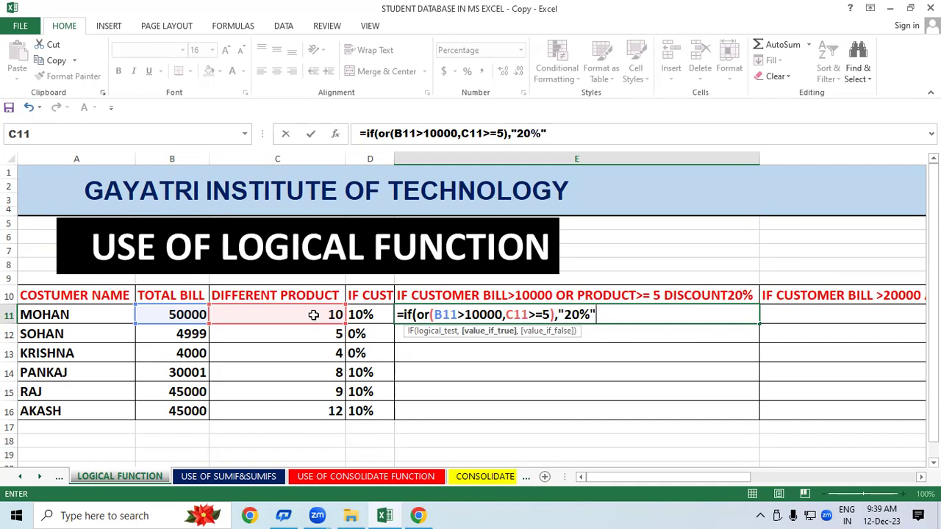
{"action": "type", "text": ",\""}
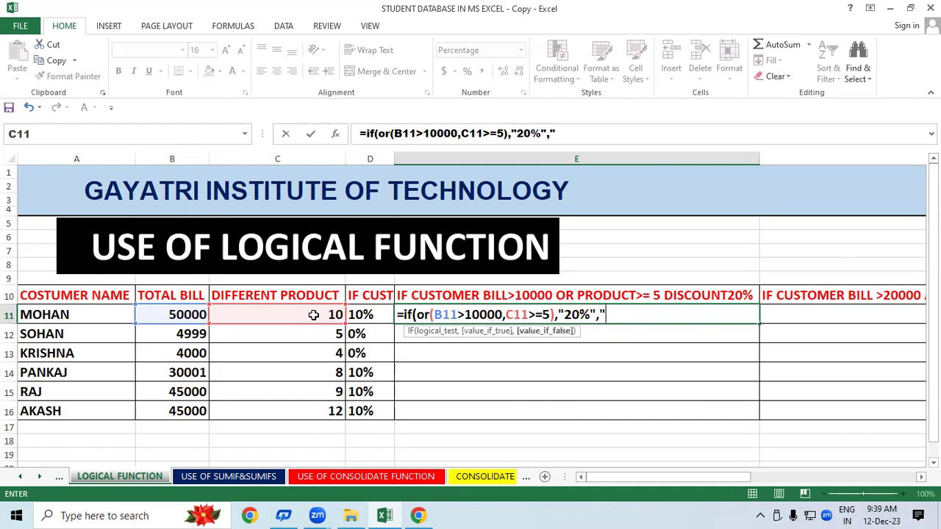
{"action": "type", "text": "0%\")"}
{"action": "key", "text": "Return"}
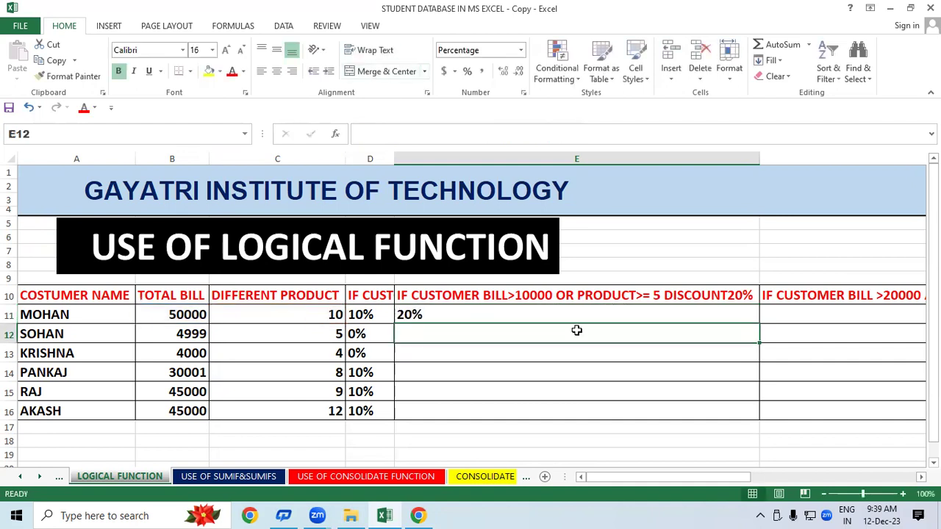
{"action": "left_click", "coordinate": [581, 315]}
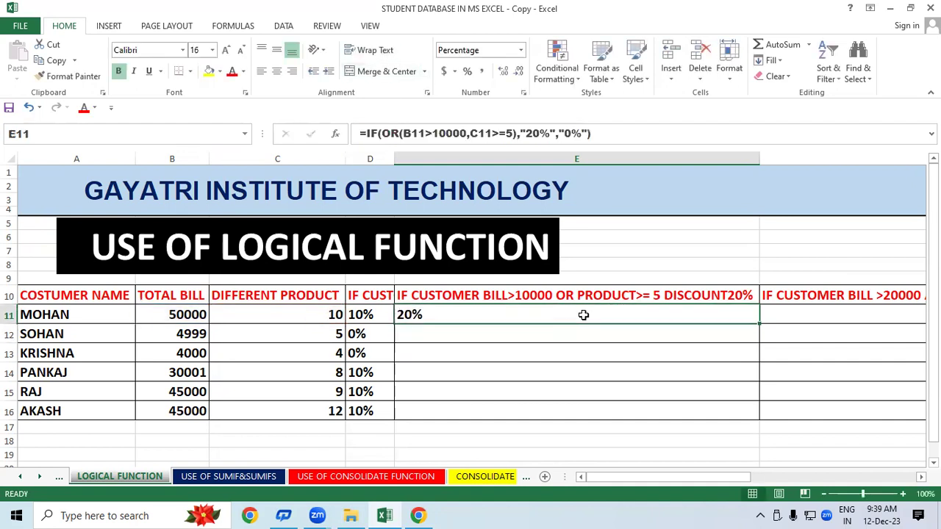
Fill the OR formula down to E16: 20% for everyone except 0% on the 4000 bill.
{"action": "double_click", "coordinate": [758, 324]}
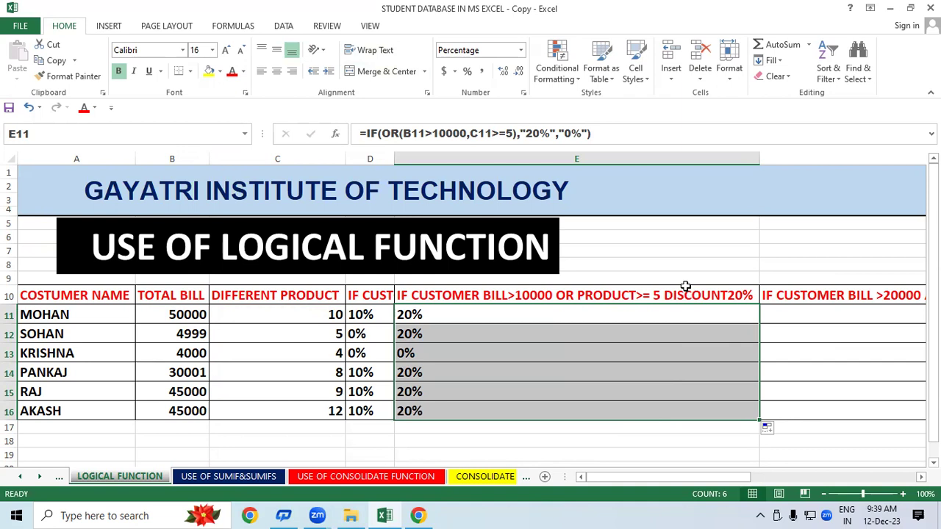
{"action": "left_click", "coordinate": [685, 287]}
{"action": "left_click", "coordinate": [808, 365]}
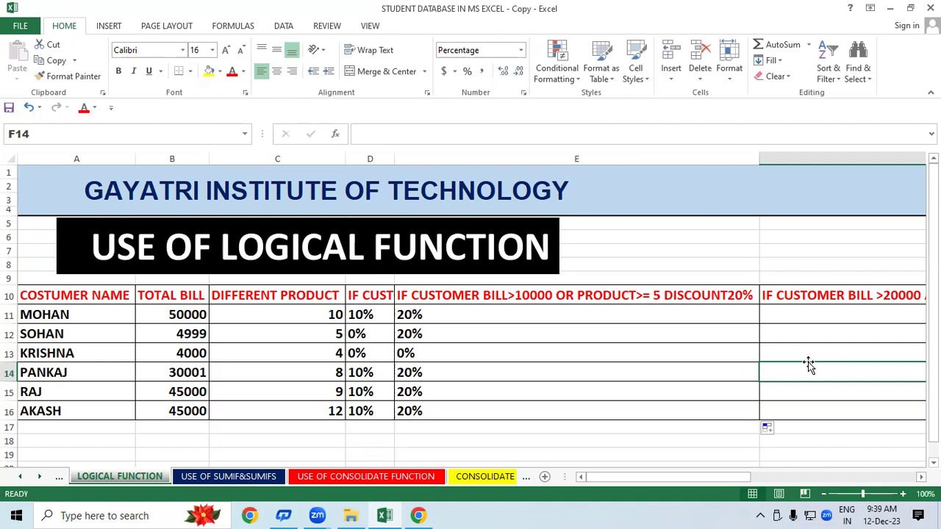
Narrow column E until column F's BILL>20000 AND PRODUCT>=10 30% heading is readable.
{"action": "left_click", "coordinate": [706, 478]}
{"action": "left_click_drag", "start_coordinate": [762, 151], "coordinate": [557, 290]}
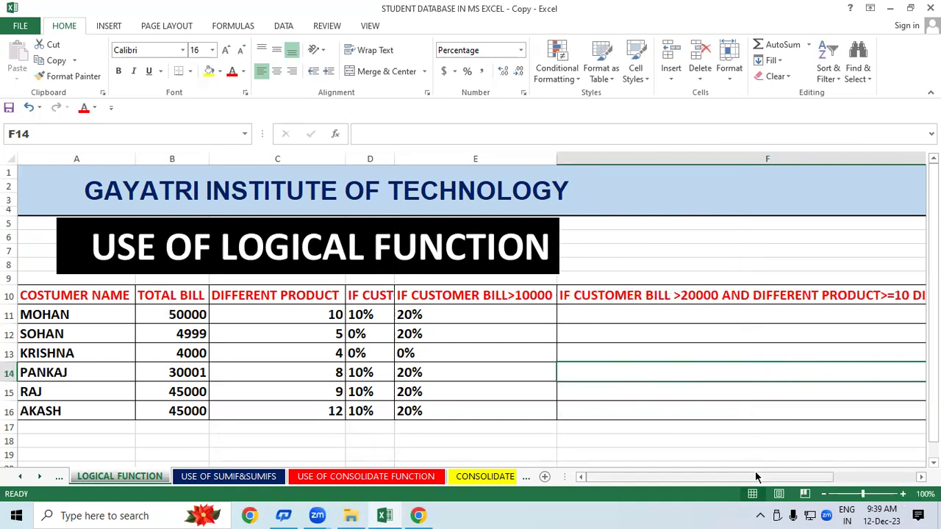
{"action": "left_click_drag", "start_coordinate": [756, 477], "coordinate": [767, 414]}
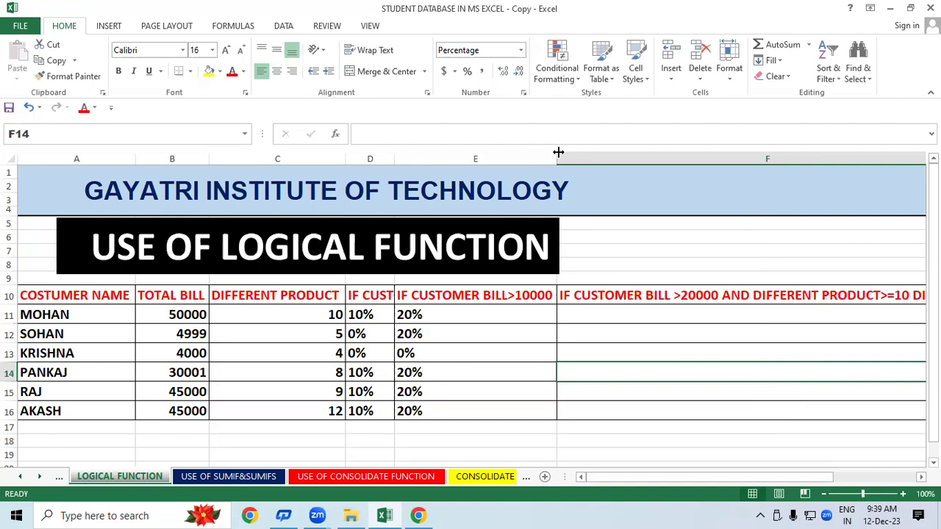
{"action": "left_click_drag", "start_coordinate": [559, 152], "coordinate": [479, 224]}
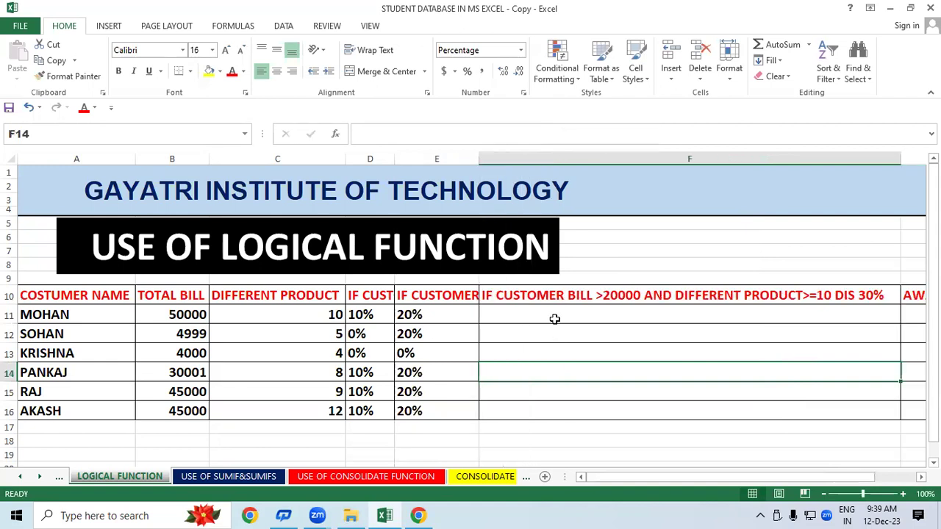
{"action": "left_click", "coordinate": [554, 319]}
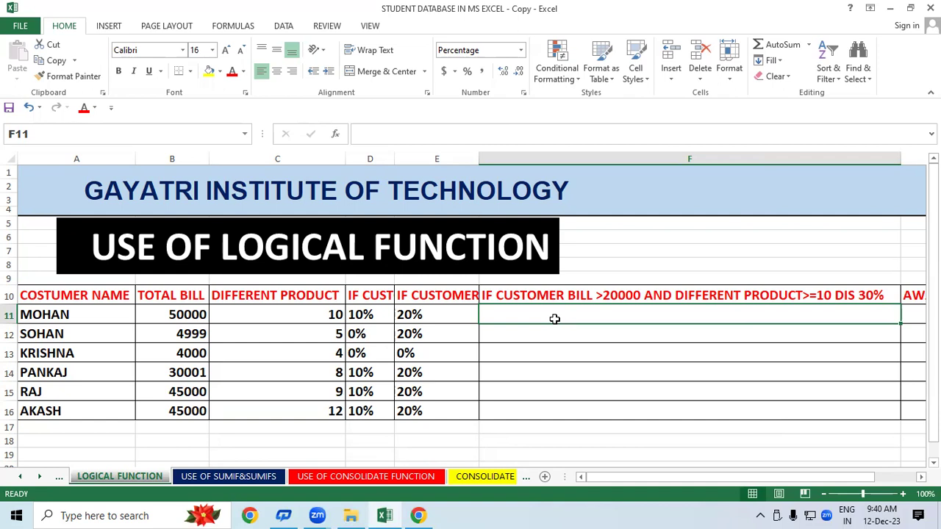
Enter =IF(AND(B11>20000,C11>=10),"30%","0%") in F11 so the first customer shows 30%.
{"action": "type", "text": "=if("}
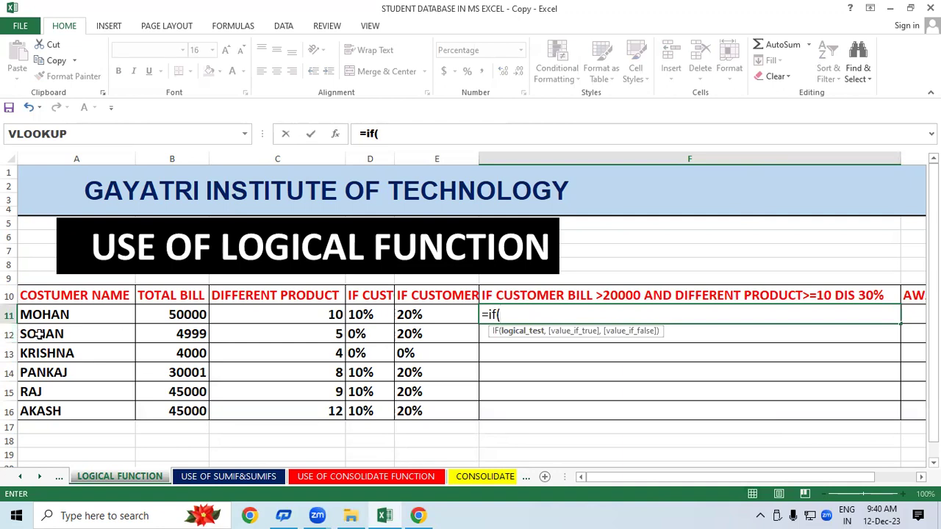
{"action": "left_click", "coordinate": [157, 315]}
{"action": "type", "text": ">"}
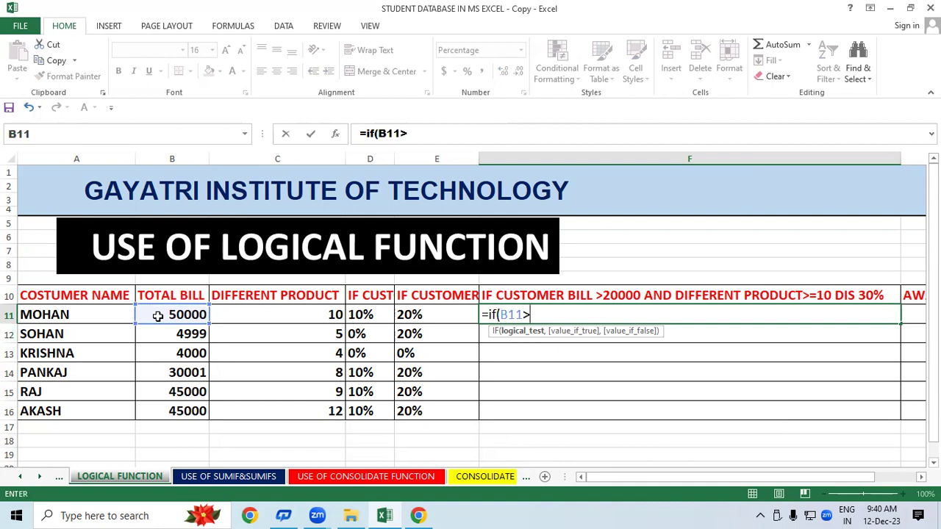
{"action": "key", "text": "BackSpace"}
{"action": "key", "text": "BackSpace"}
{"action": "key", "text": "BackSpace"}
{"action": "key", "text": "BackSpace"}
{"action": "type", "text": "and("}
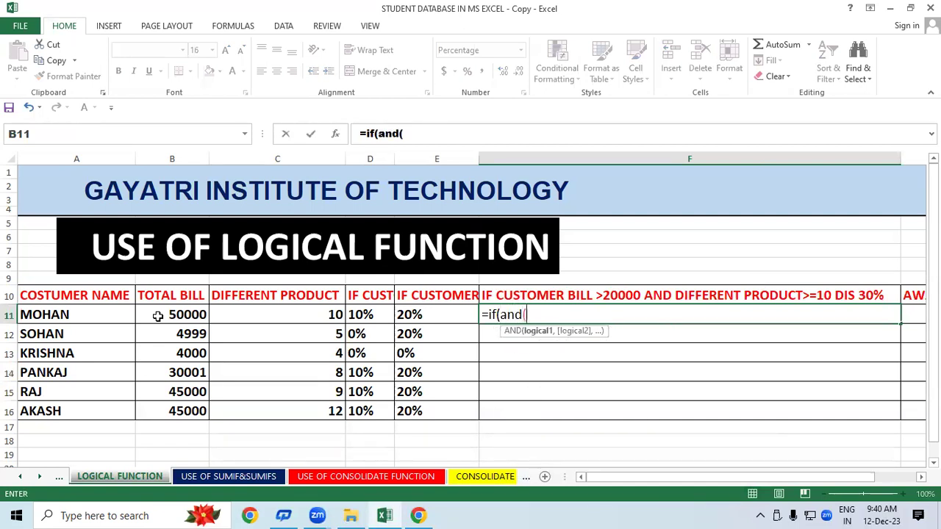
{"action": "left_click", "coordinate": [157, 316]}
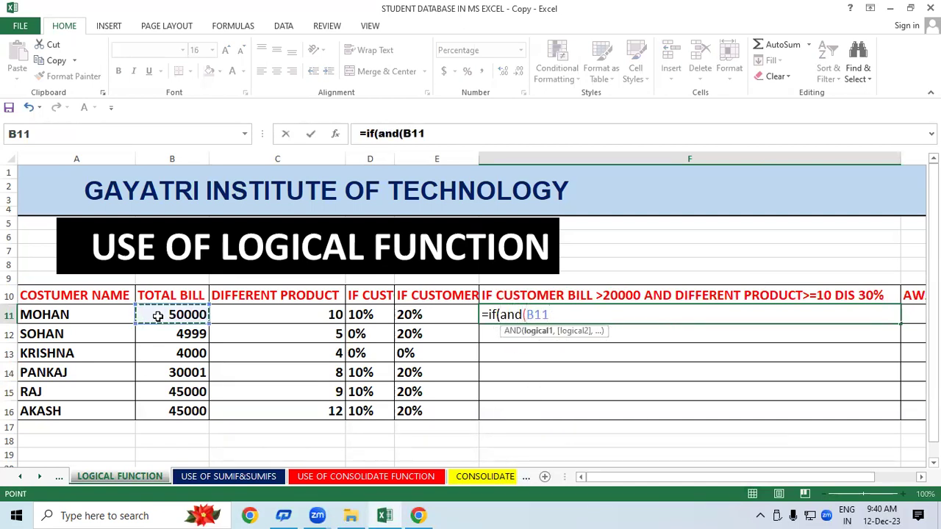
{"action": "type", "text": ">2000"}
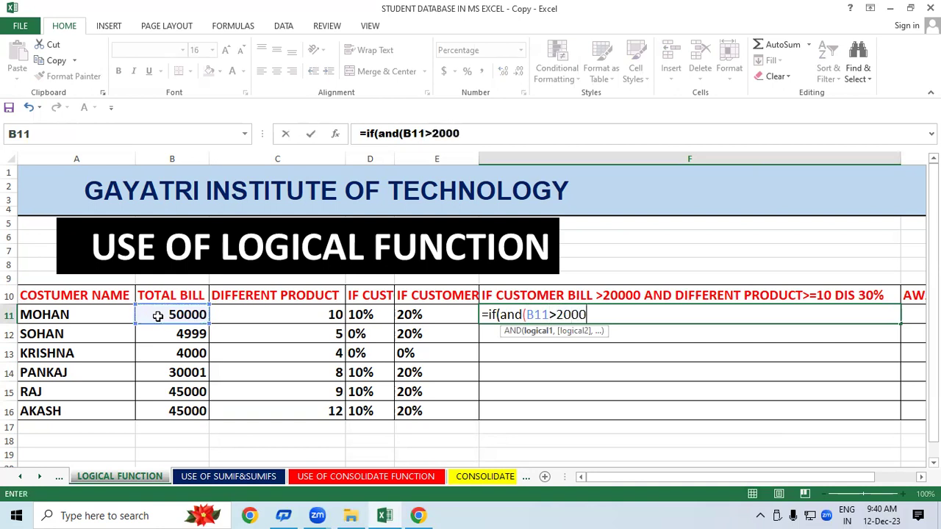
{"action": "type", "text": "0"}
{"action": "type", "text": ","}
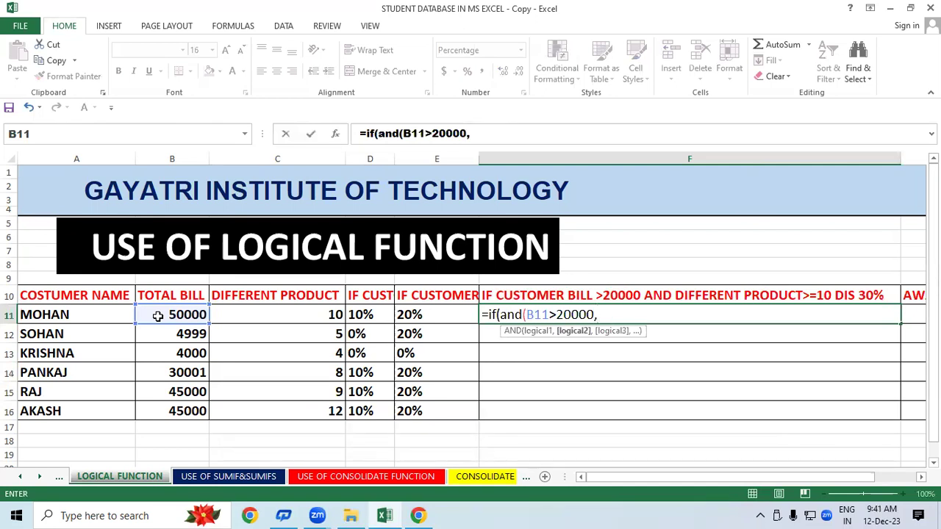
{"action": "left_click", "coordinate": [291, 317]}
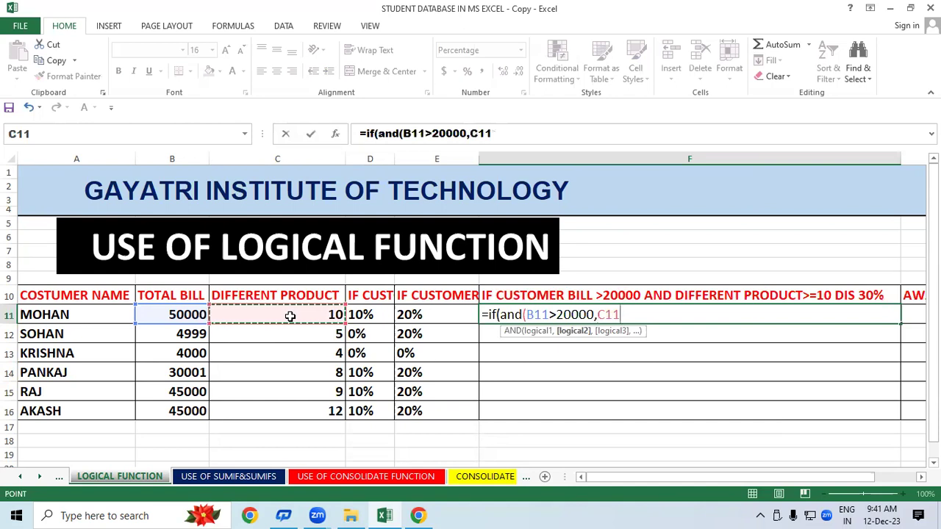
{"action": "type", "text": ">="}
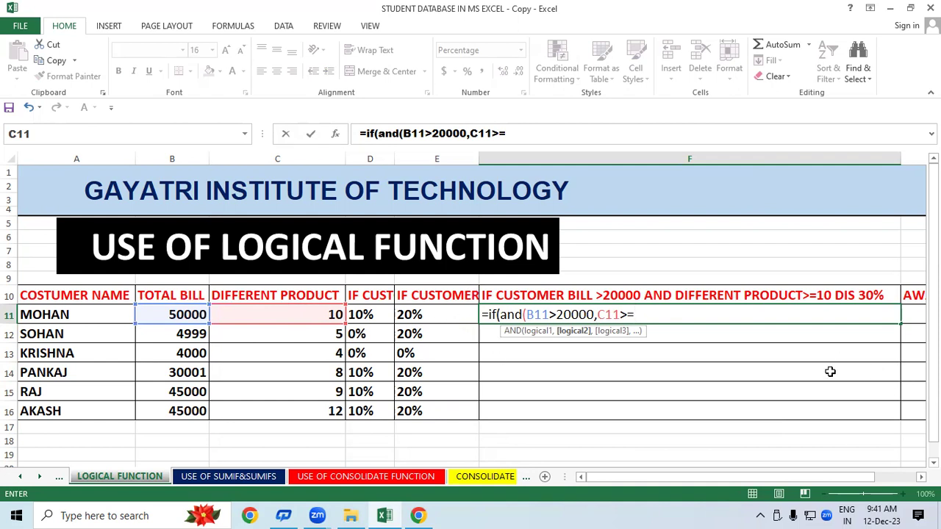
{"action": "type", "text": "10"}
{"action": "type", "text": ")"}
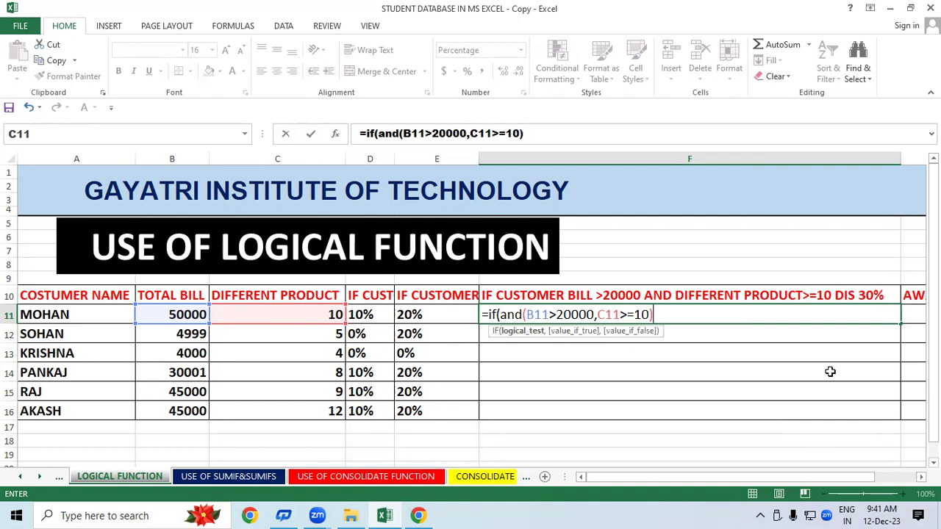
{"action": "type", "text": ",\""}
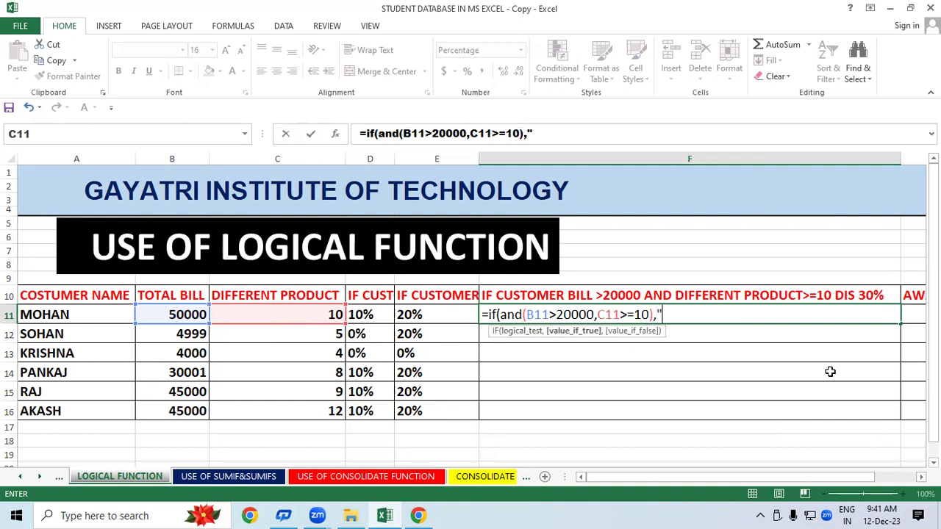
{"action": "type", "text": "30%"}
{"action": "type", "text": "\",\""}
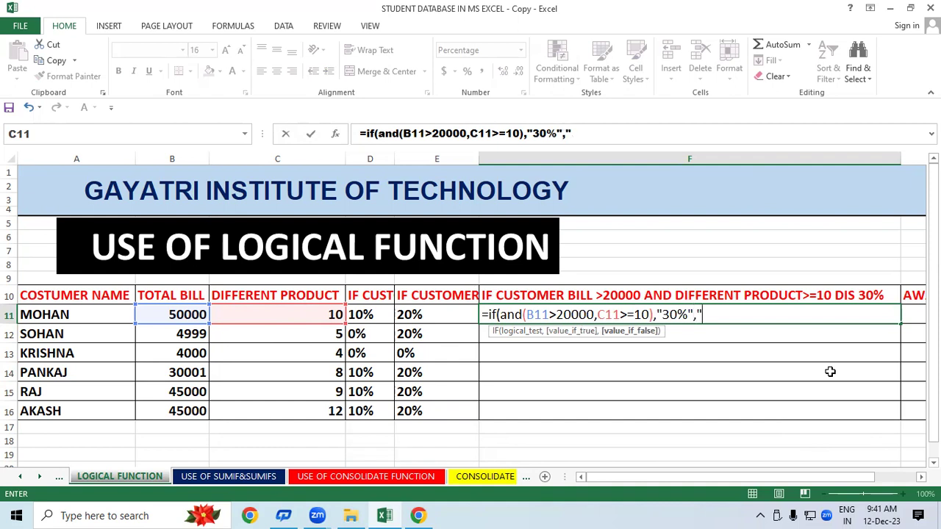
{"action": "type", "text": "0%\")"}
{"action": "key", "text": "Return"}
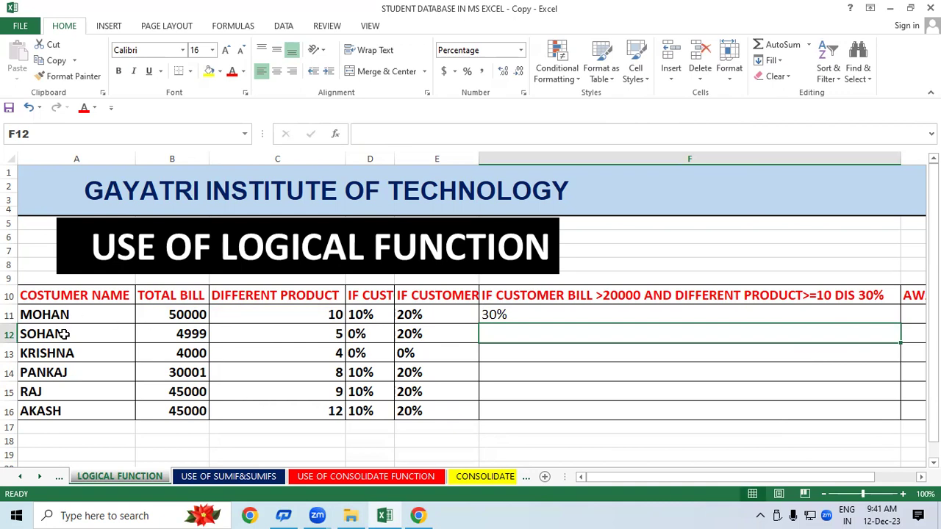
Fill the F11 discount formula down to F16, giving 30% or 0% for each customer.
{"action": "left_click_drag", "start_coordinate": [76, 334], "coordinate": [77, 397]}
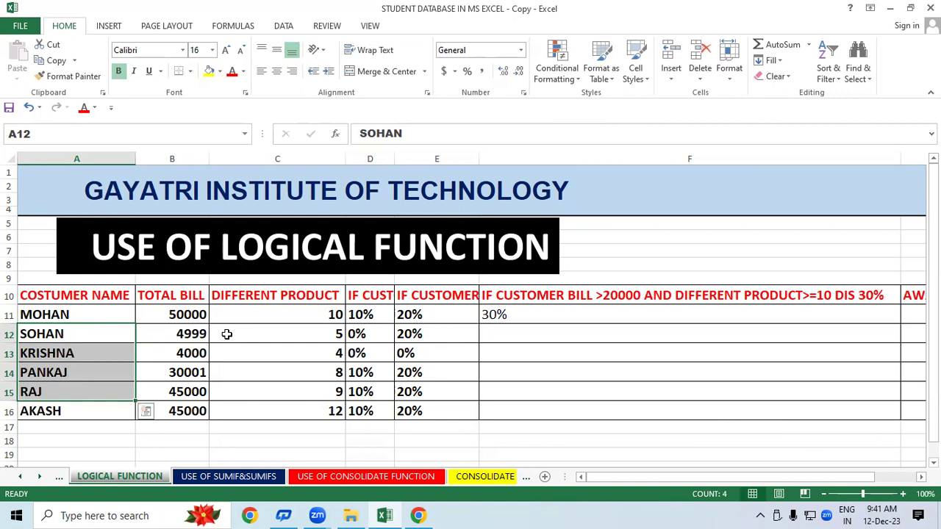
{"action": "mouse_move", "coordinate": [185, 332]}
{"action": "left_mouse_down"}
{"action": "mouse_move", "coordinate": [264, 391]}
{"action": "mouse_move", "coordinate": [340, 392]}
{"action": "left_mouse_up"}
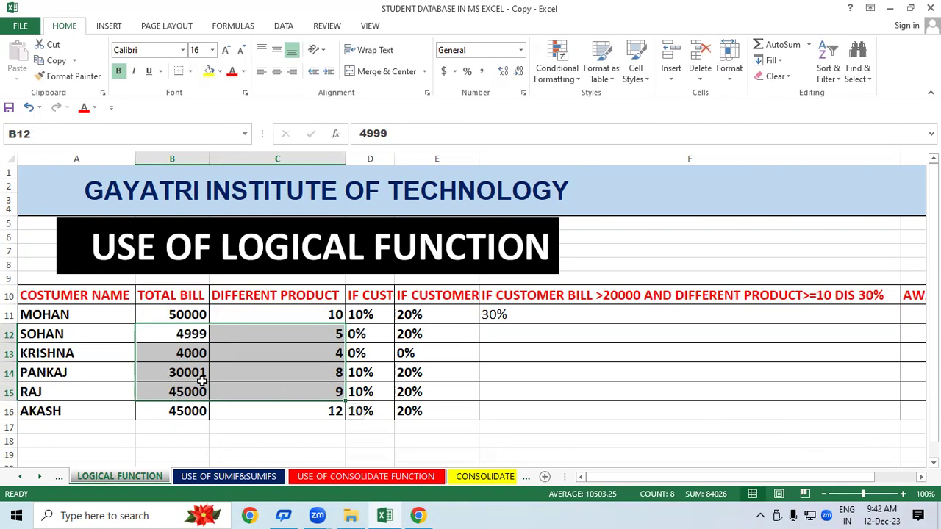
{"action": "left_click", "coordinate": [647, 356]}
{"action": "left_click", "coordinate": [603, 315]}
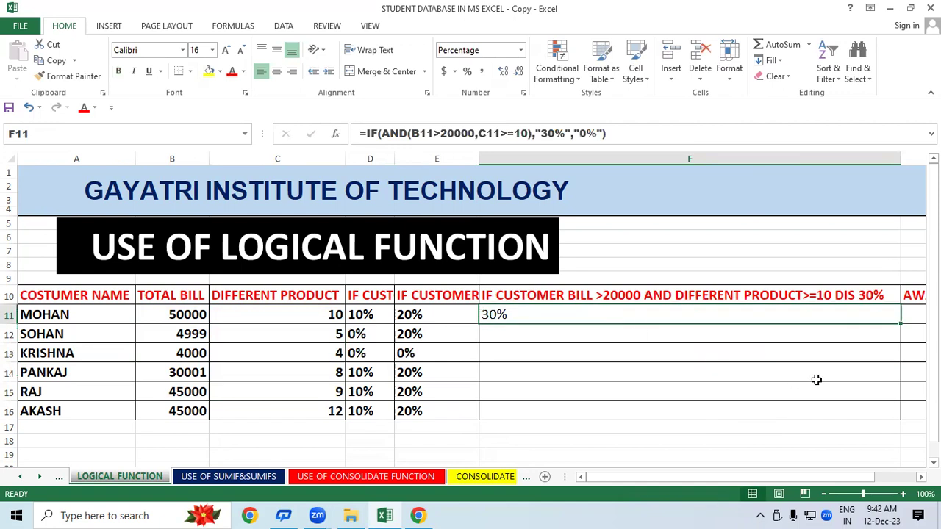
{"action": "double_click", "coordinate": [901, 323]}
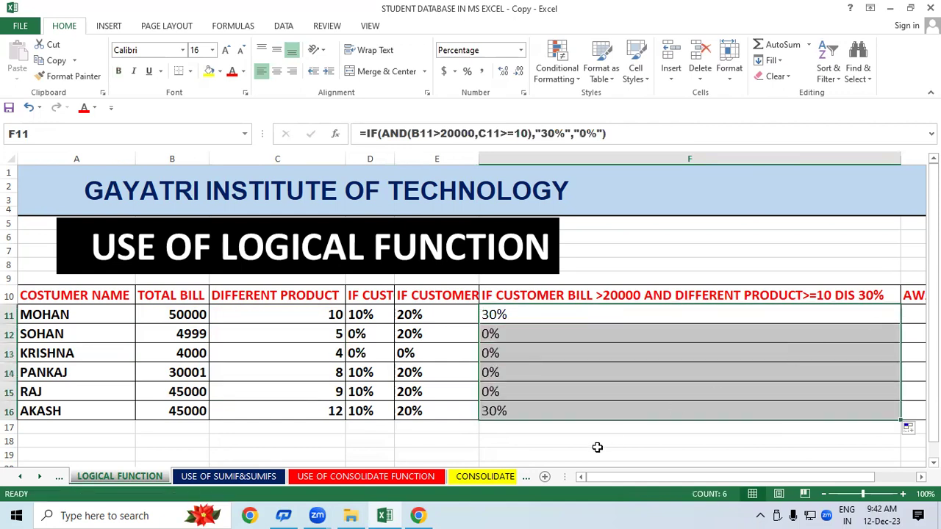
{"action": "left_click", "coordinate": [595, 450]}
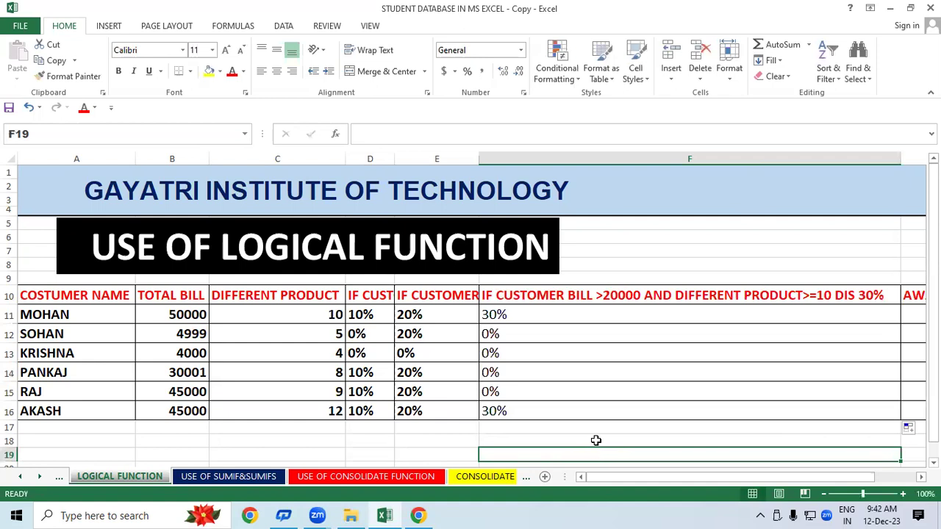
Narrow column F so the AWARD column G sits beside the discount results.
{"action": "left_click_drag", "start_coordinate": [900, 156], "coordinate": [537, 328]}
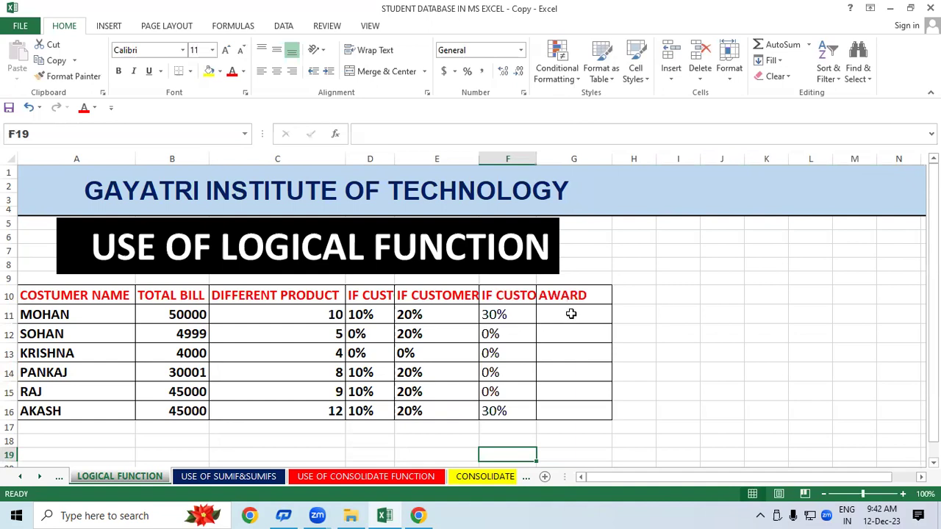
{"action": "left_click", "coordinate": [572, 314]}
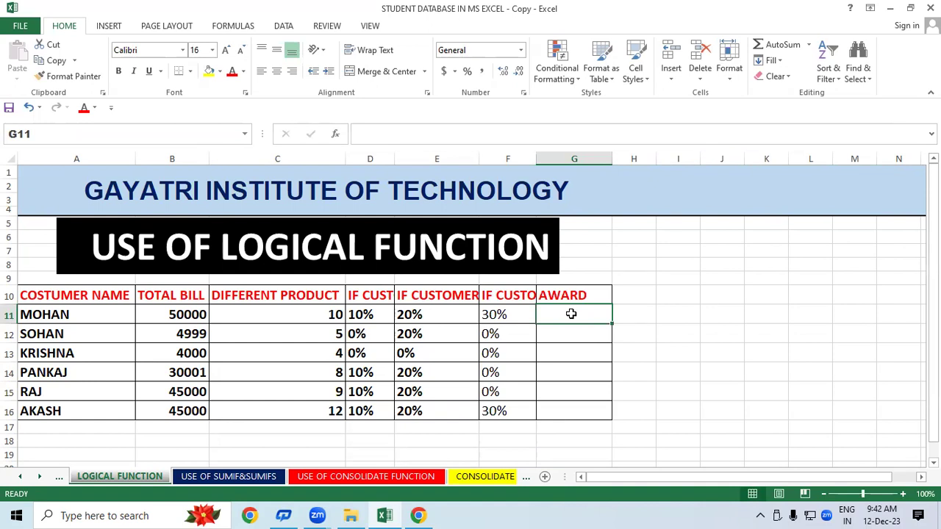
Type in G11 a nested IF on B11: LAPTOP ≥40000, SMARTPHONE ≥30000, CYCLE ≥20000, else MEDAL.
{"action": "type", "text": "=IF"}
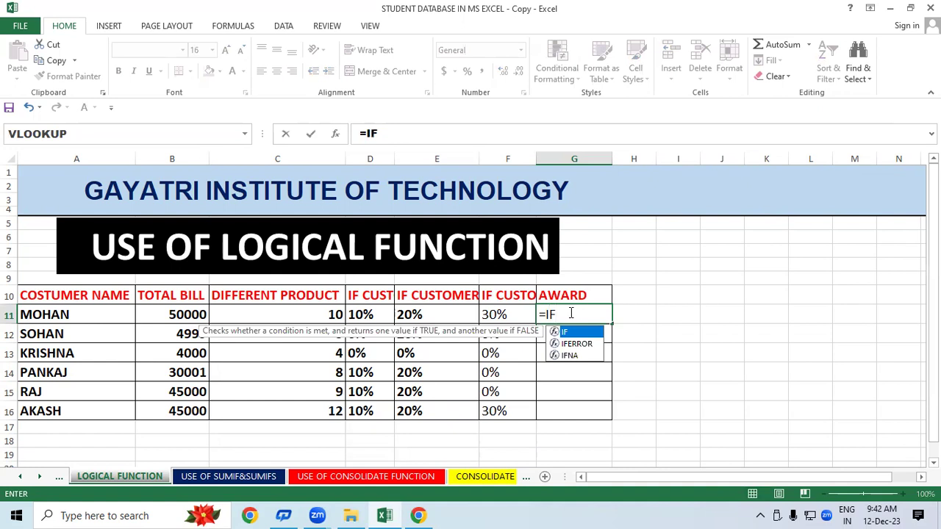
{"action": "type", "text": "("}
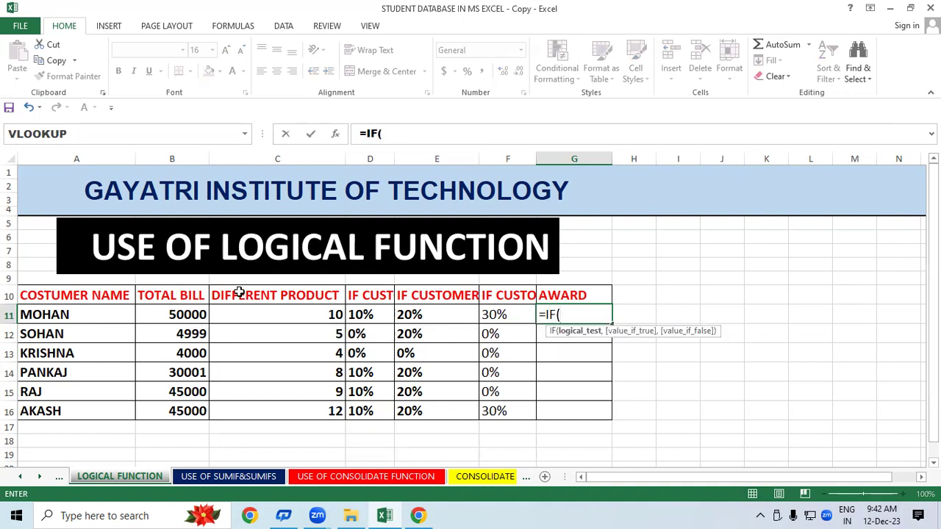
{"action": "left_click", "coordinate": [185, 313]}
{"action": "type", "text": ">"}
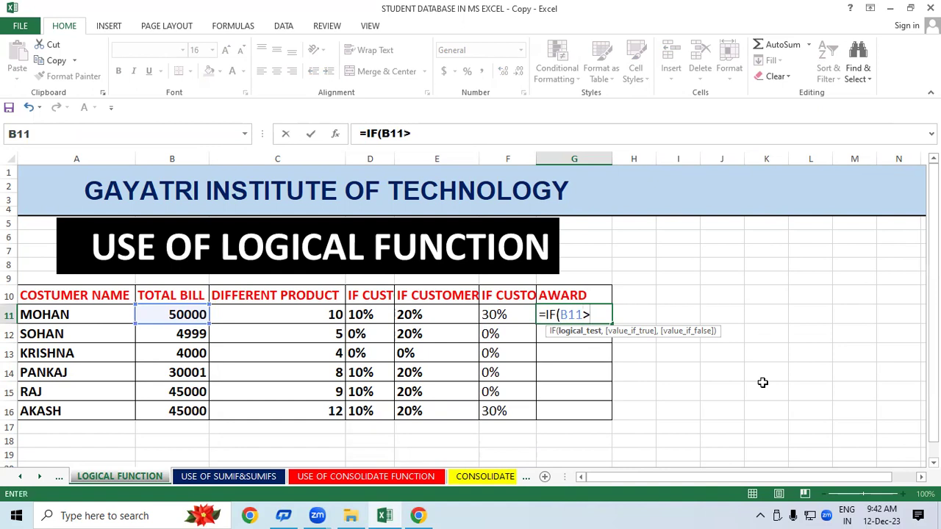
{"action": "type", "text": "=40000"}
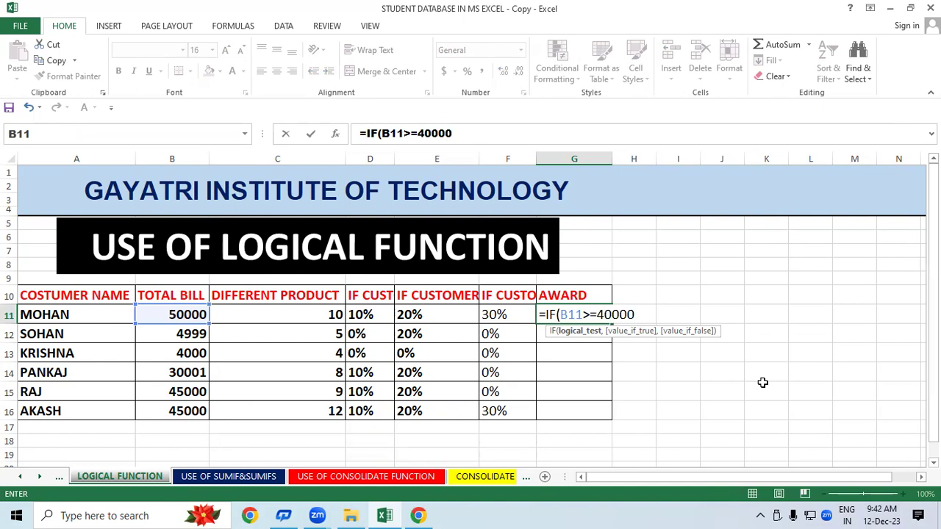
{"action": "type", "text": ",\"LAPTOP"}
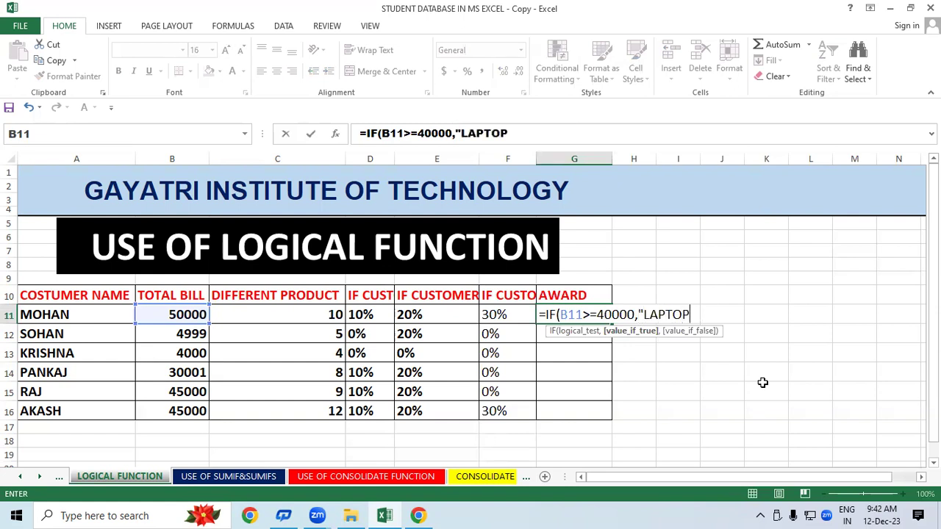
{"action": "type", "text": "\""}
{"action": "type", "text": ",IF"}
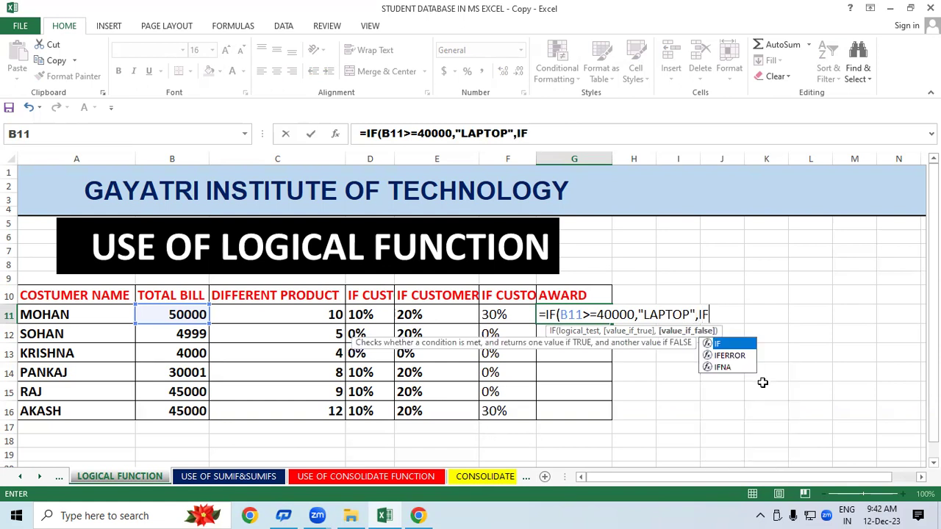
{"action": "type", "text": "("}
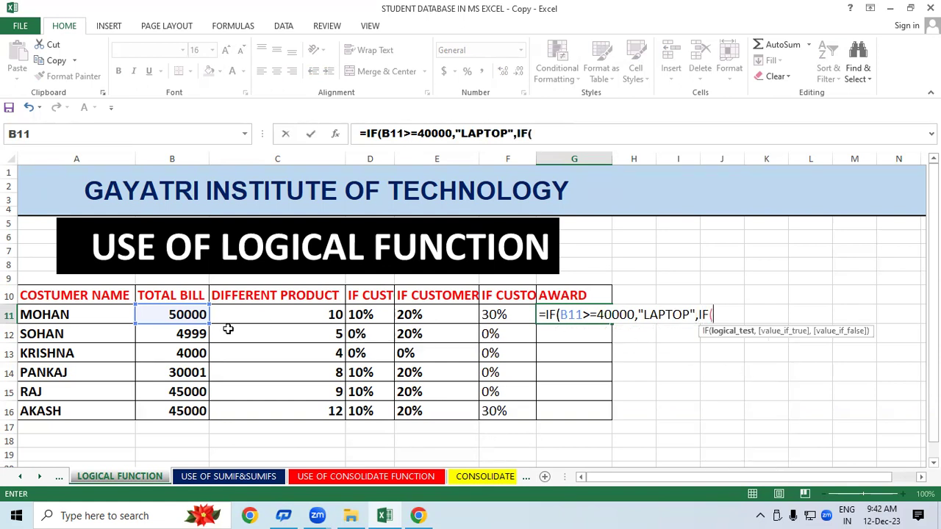
{"action": "left_click", "coordinate": [170, 314]}
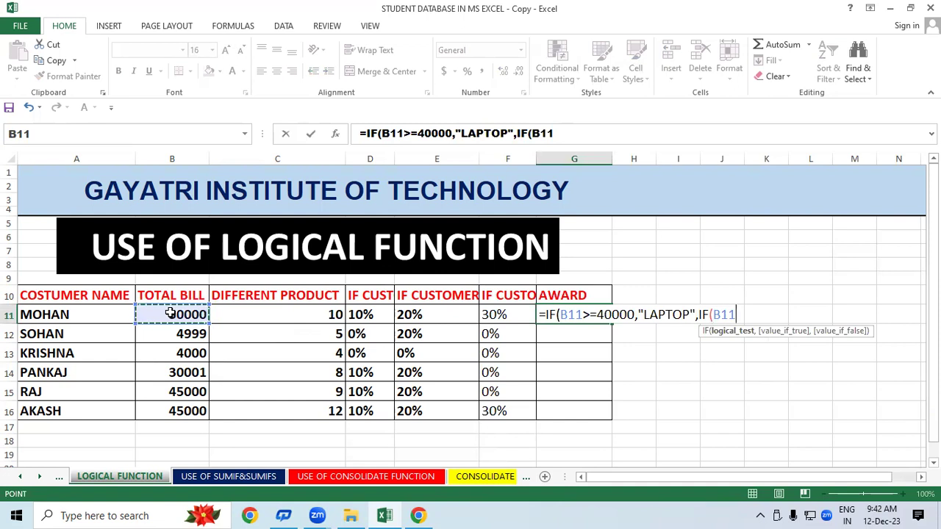
{"action": "type", "text": ">=30000,"}
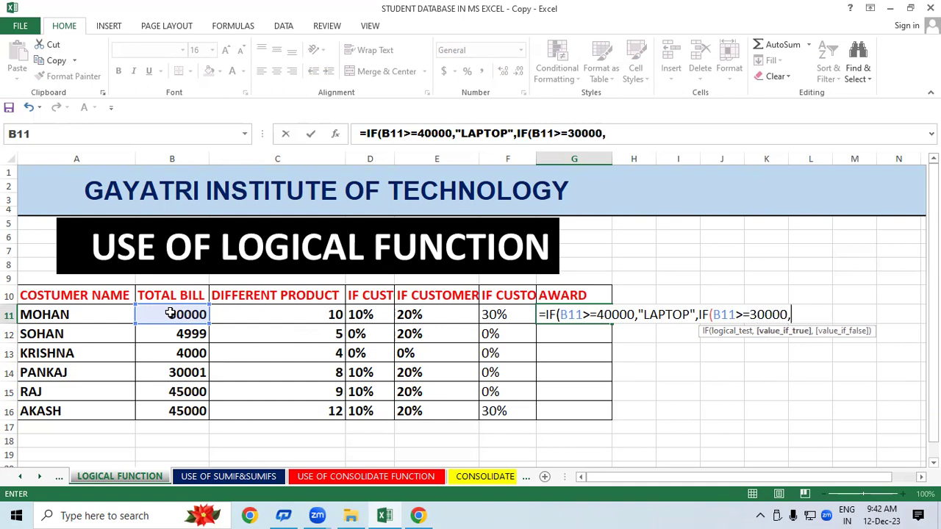
{"action": "type", "text": "\"SMARTPHONE\",IF"}
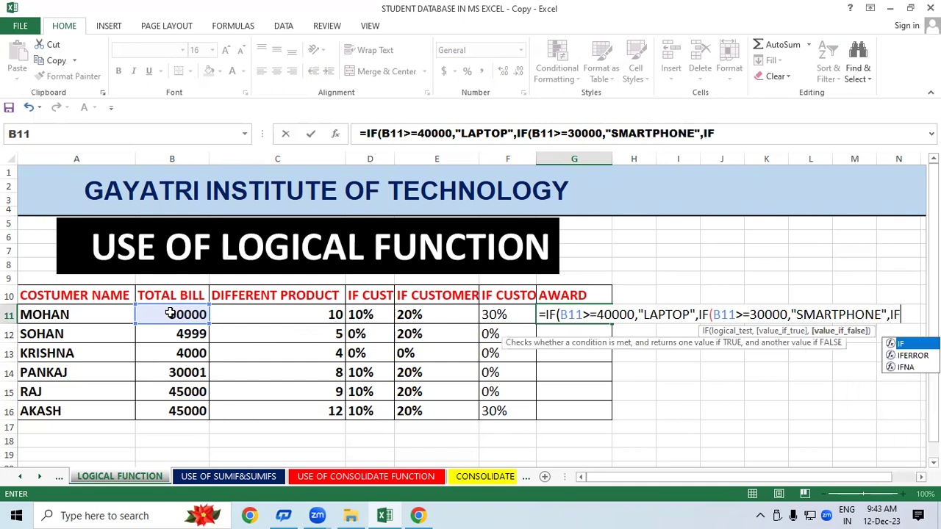
{"action": "type", "text": "("}
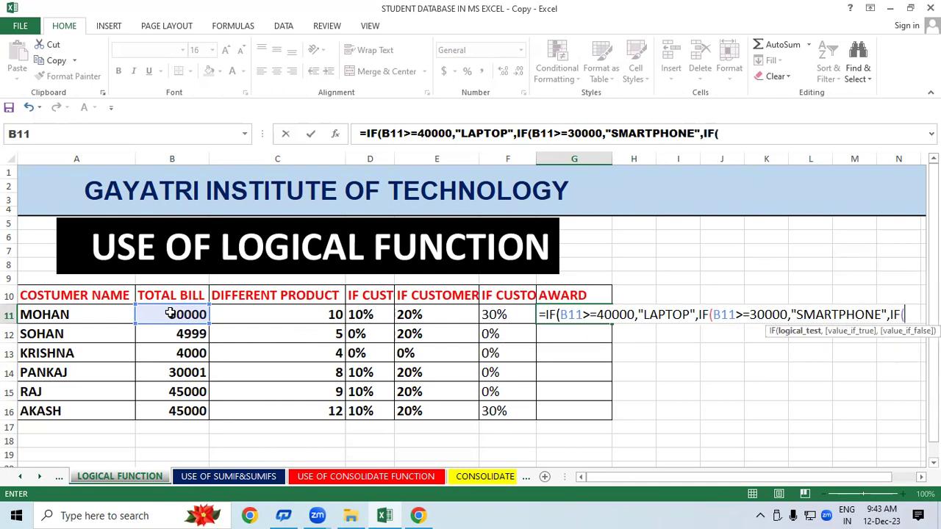
{"action": "left_click", "coordinate": [170, 314]}
{"action": "type", "text": ">"}
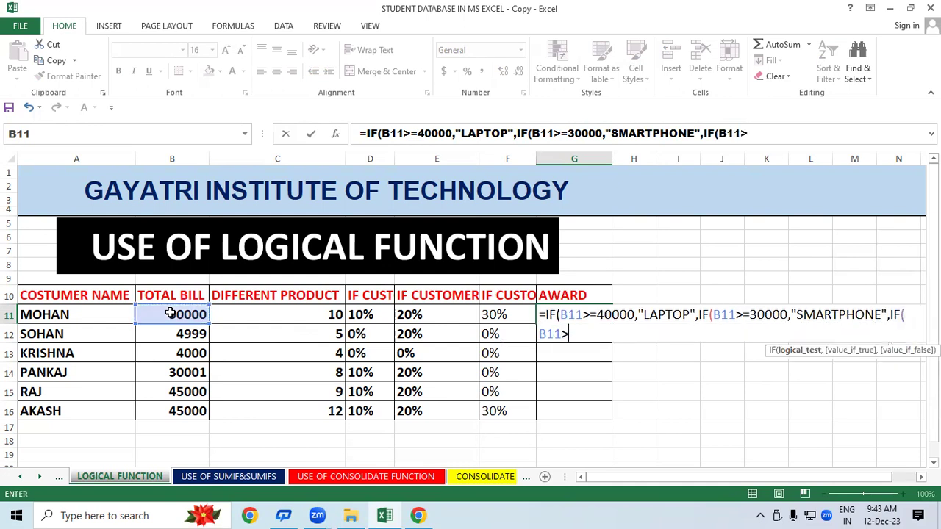
{"action": "type", "text": "="}
{"action": "type", "text": "20000,\"CYCLE\""}
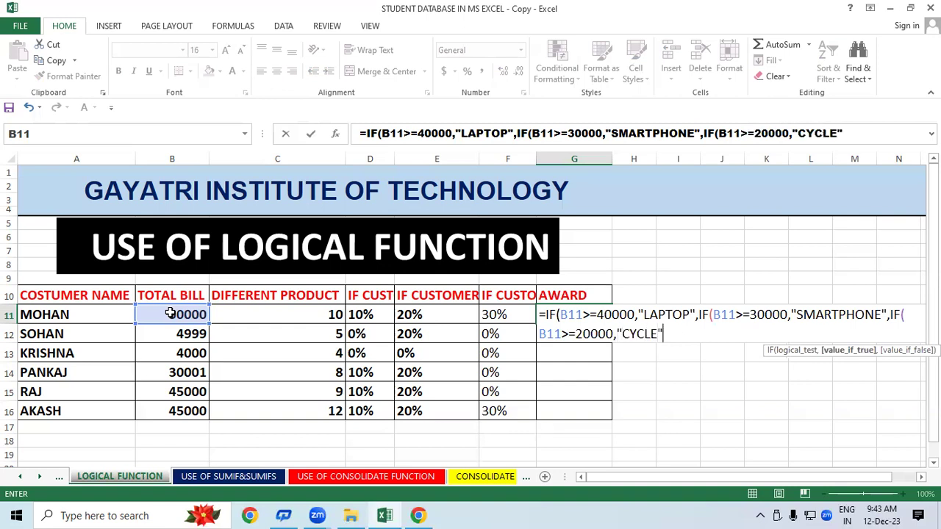
{"action": "type", "text": ","}
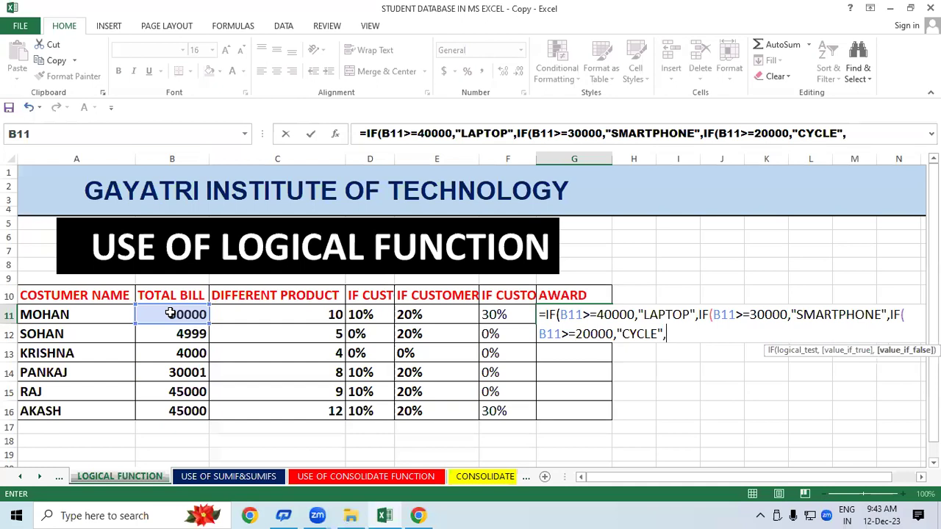
{"action": "type", "text": "\""}
{"action": "type", "text": "MEDAL"}
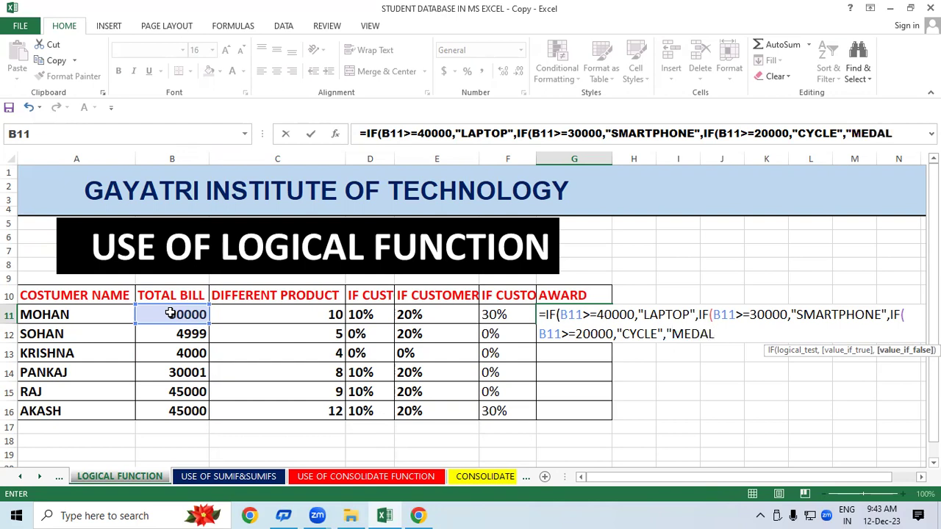
{"action": "type", "text": "\""}
{"action": "type", "text": ")))"}
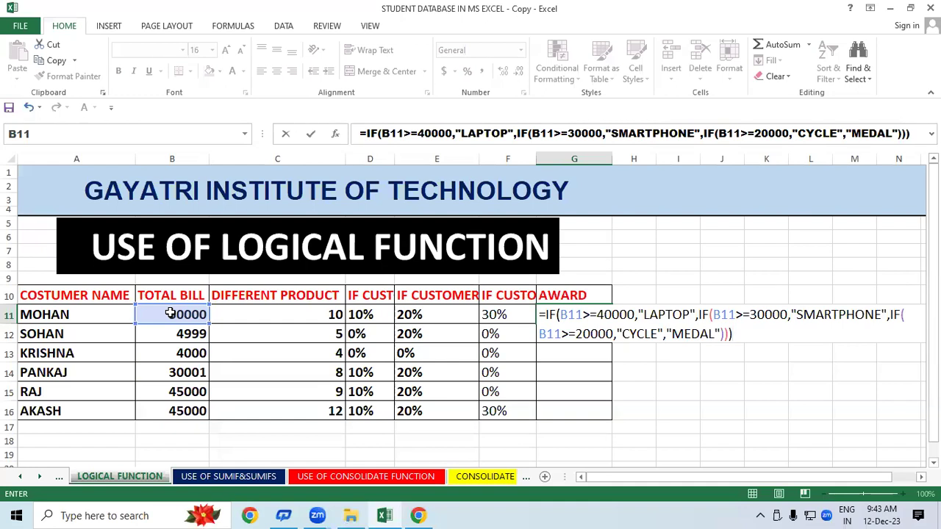
Confirm the G11 award formula, fill it down to G16, and autofit column G.
{"action": "key", "text": "Return"}
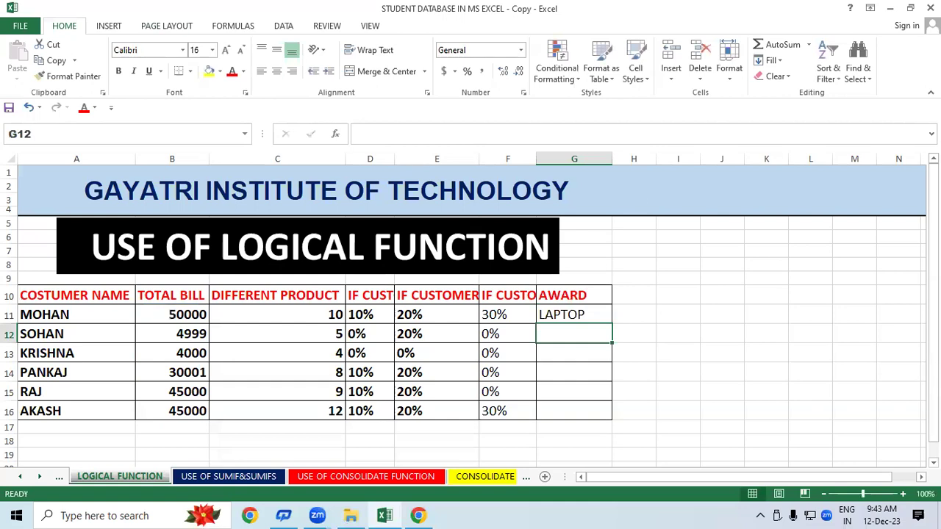
{"action": "left_click", "coordinate": [581, 315]}
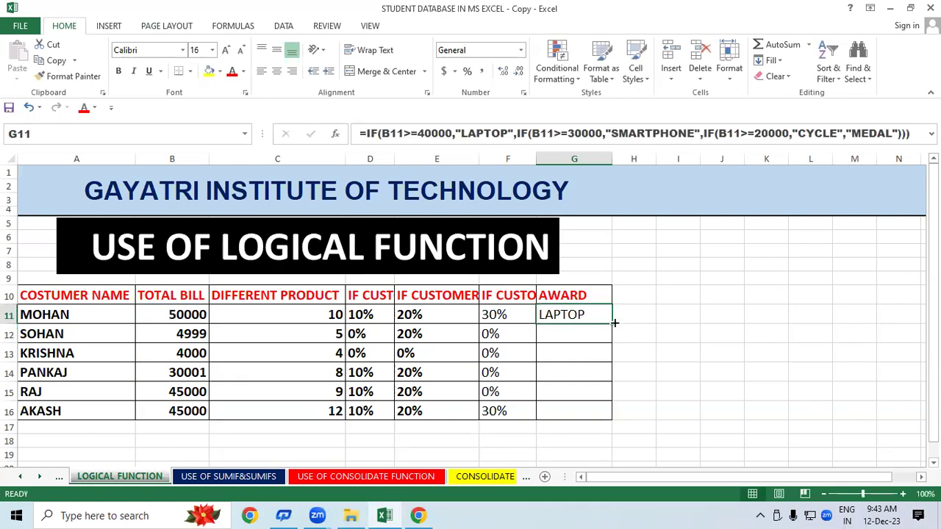
{"action": "double_click", "coordinate": [614, 323]}
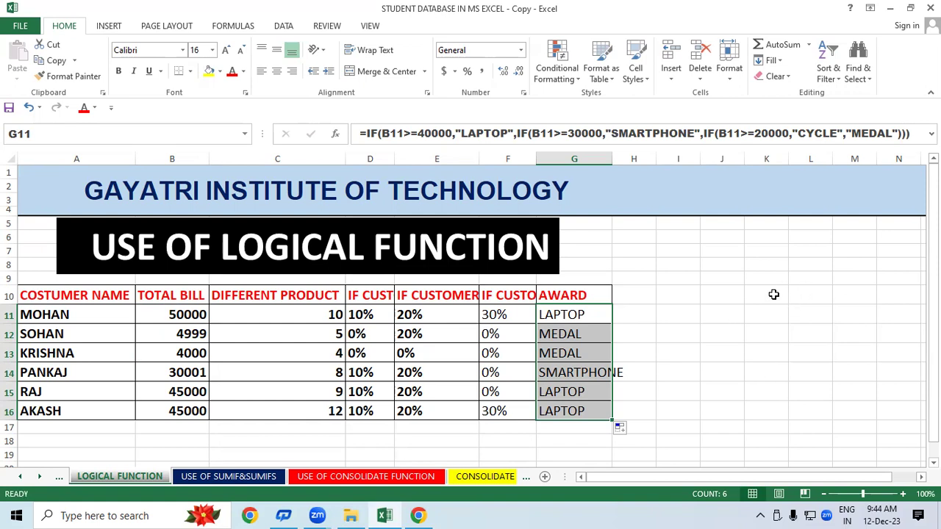
{"action": "double_click", "coordinate": [612, 158]}
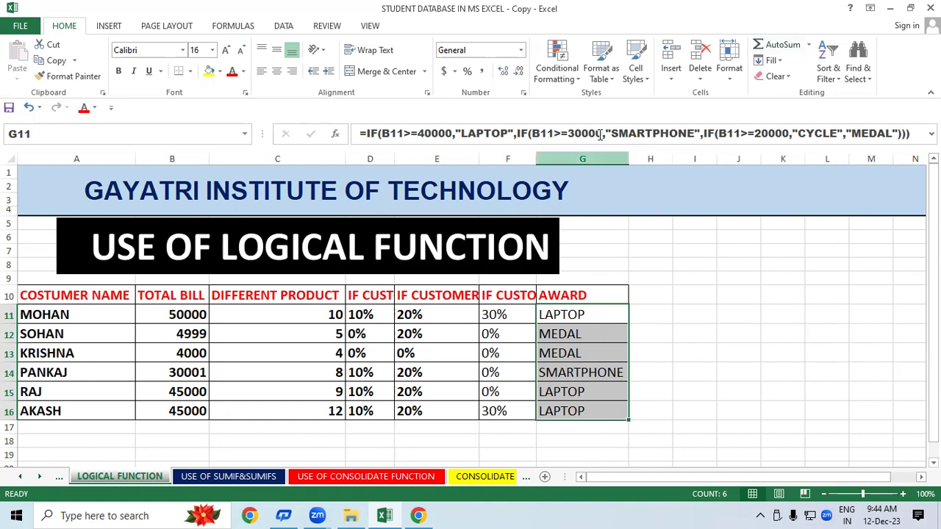